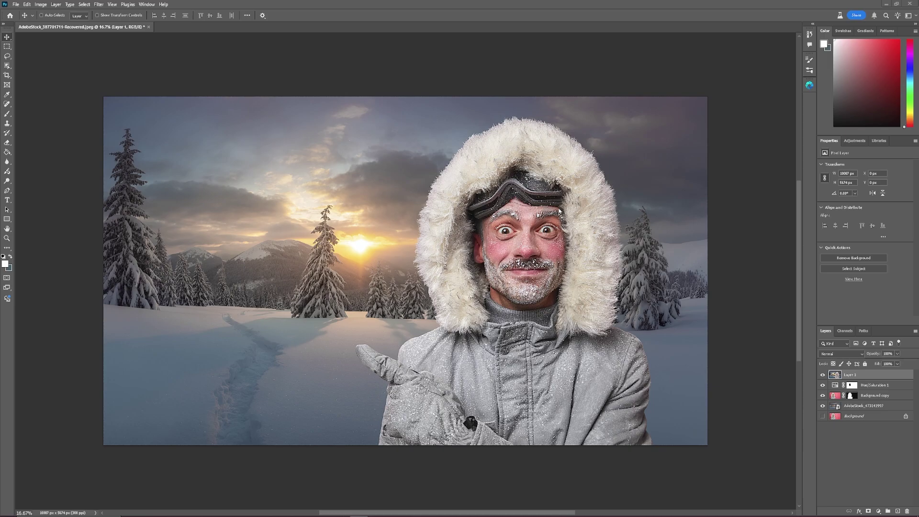
- Open the Image Processing preferences and keep Select Subject on Cloud (Detailed results)
{"action": "left_click", "coordinate": [28, 5]}
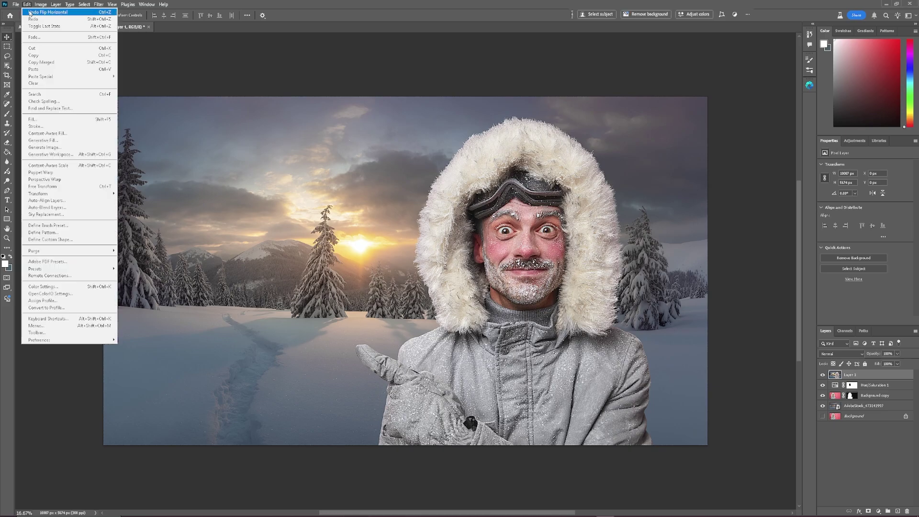
{"action": "mouse_move", "coordinate": [80, 341]}
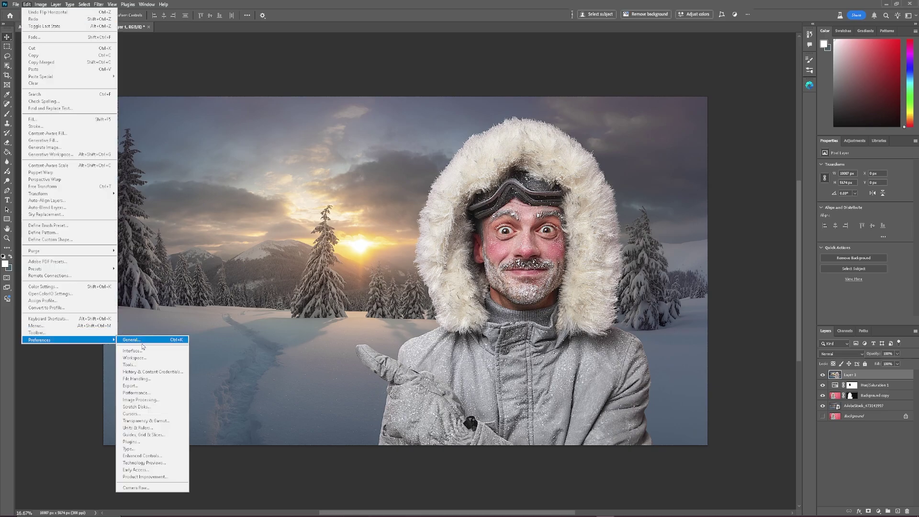
{"action": "left_click", "coordinate": [153, 400]}
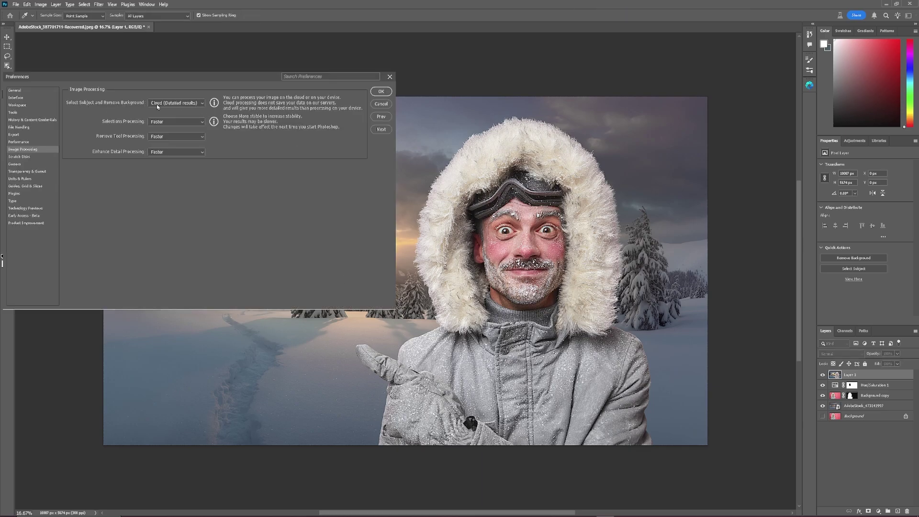
{"action": "left_click", "coordinate": [202, 104]}
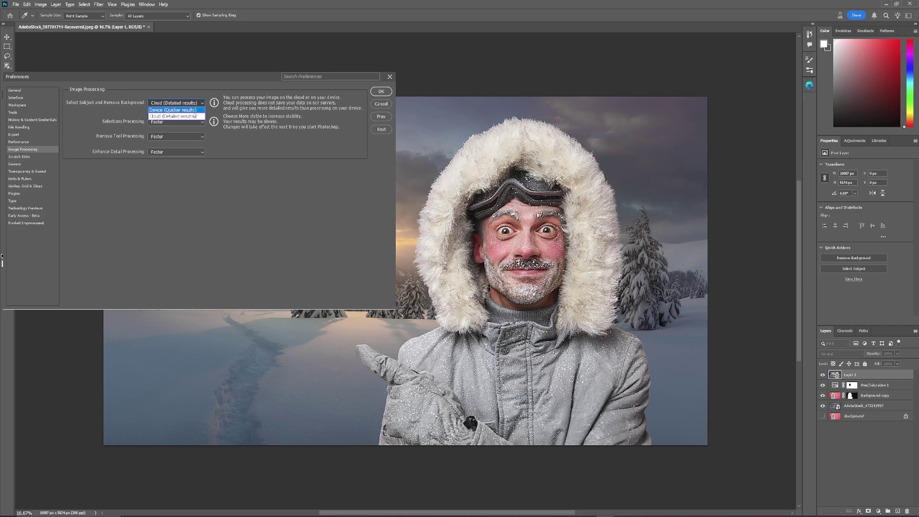
{"action": "left_click", "coordinate": [190, 116]}
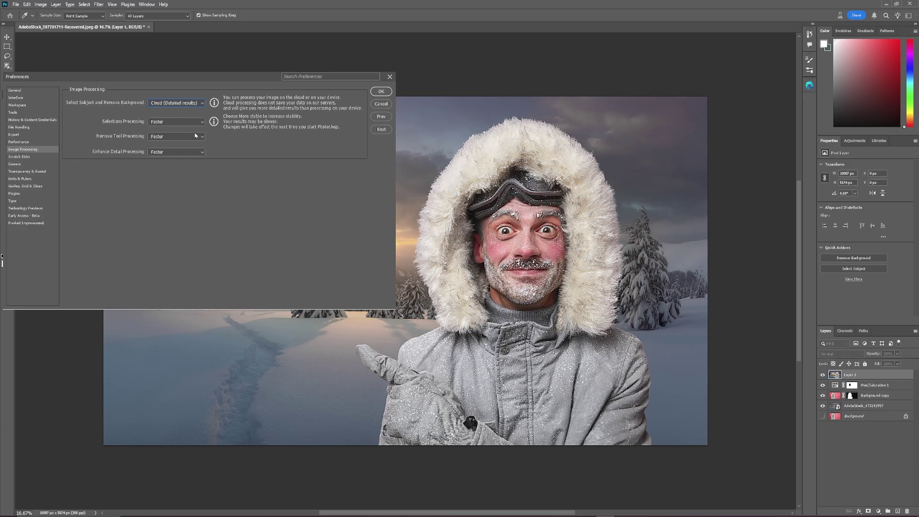
- Set Selections, Remove Tool and Enhance Detail processing to More stable and apply
{"action": "left_click", "coordinate": [199, 122]}
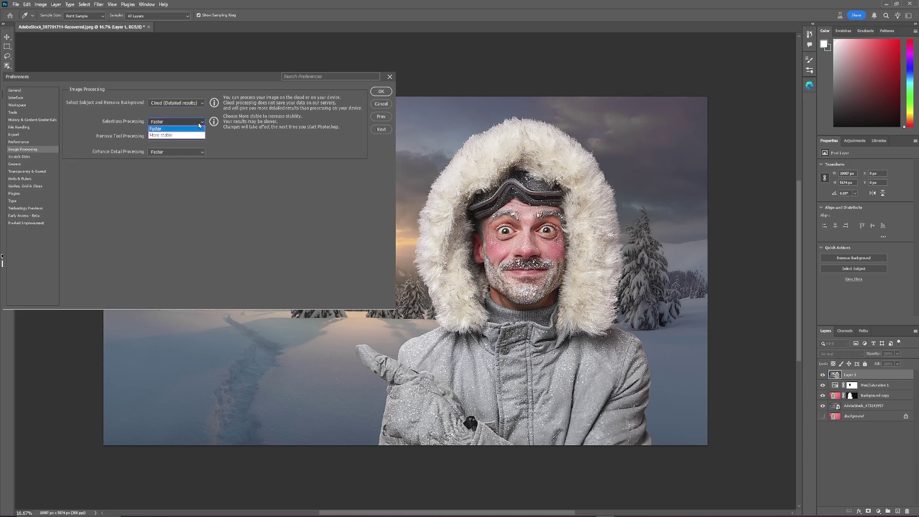
{"action": "left_click", "coordinate": [158, 135]}
{"action": "left_click", "coordinate": [182, 141]}
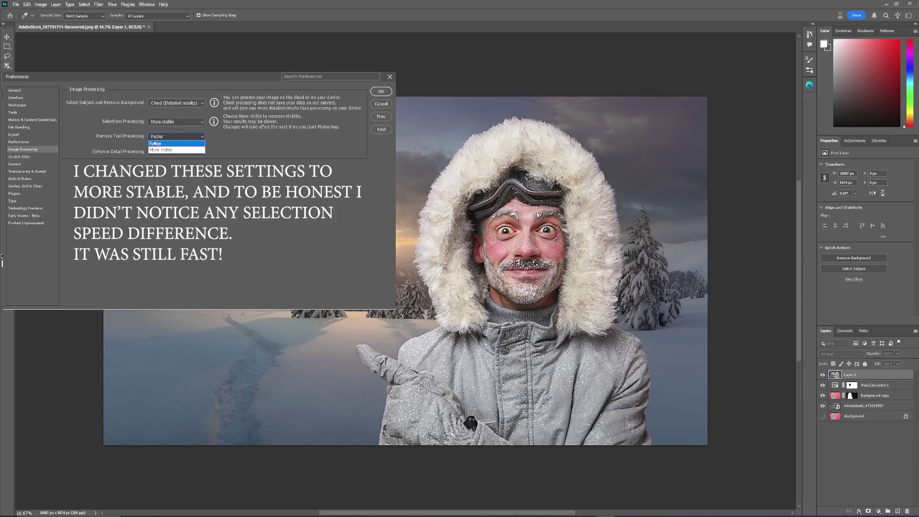
{"action": "left_click", "coordinate": [161, 150]}
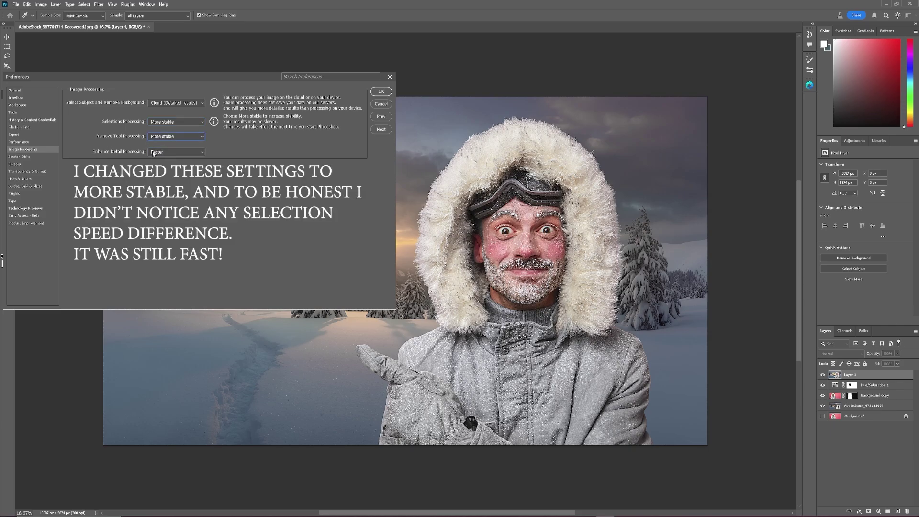
{"action": "left_click", "coordinate": [168, 153]}
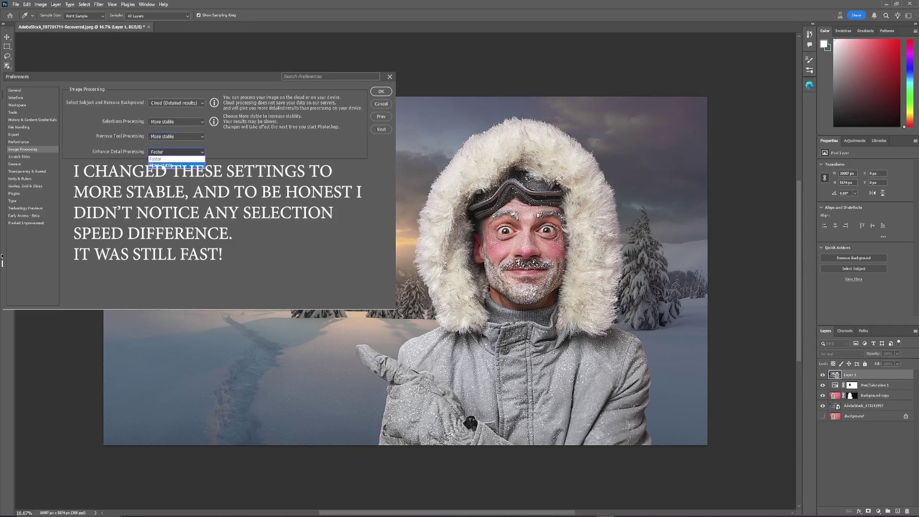
{"action": "left_click", "coordinate": [163, 166]}
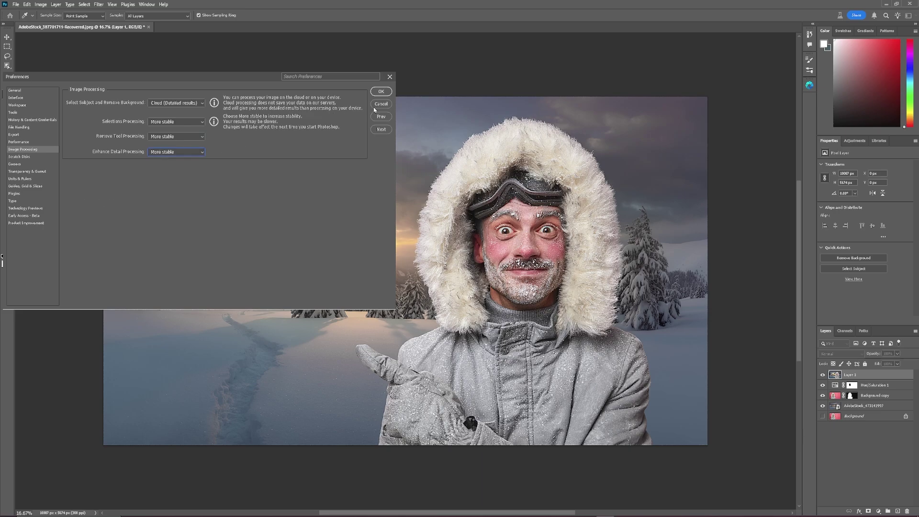
{"action": "left_click", "coordinate": [381, 92]}
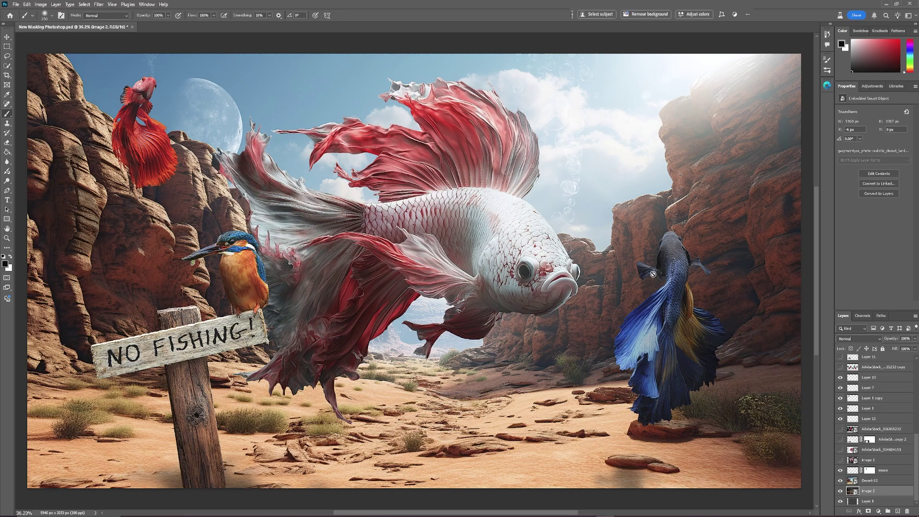
{"action": "key", "text": "z"}
{"action": "left_click_drag", "start_coordinate": [653, 274], "coordinate": [696, 274]}
{"action": "key", "text": "b"}
{"action": "left_click_drag", "start_coordinate": [730, 117], "coordinate": [524, 145]}
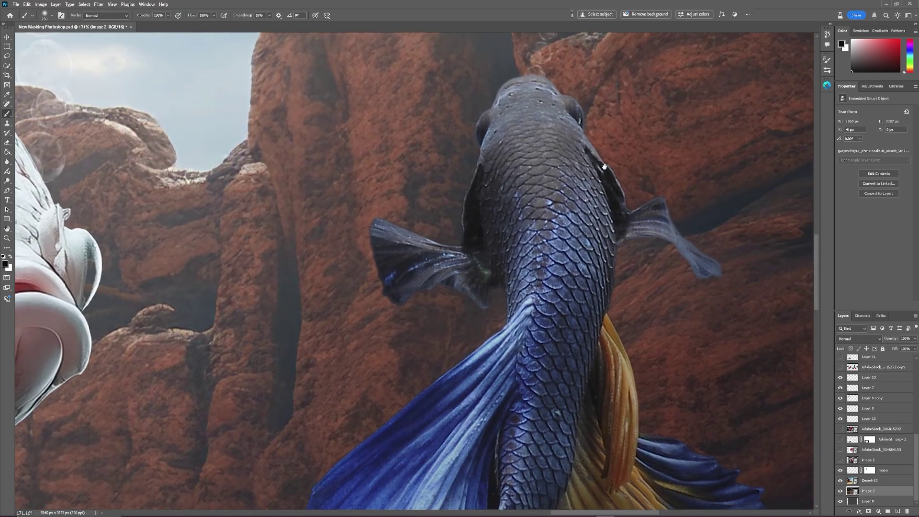
{"action": "left_click_drag", "start_coordinate": [594, 322], "coordinate": [674, 160]}
{"action": "left_click_drag", "start_coordinate": [610, 330], "coordinate": [584, 190]}
{"action": "left_click_drag", "start_coordinate": [606, 354], "coordinate": [545, 232]}
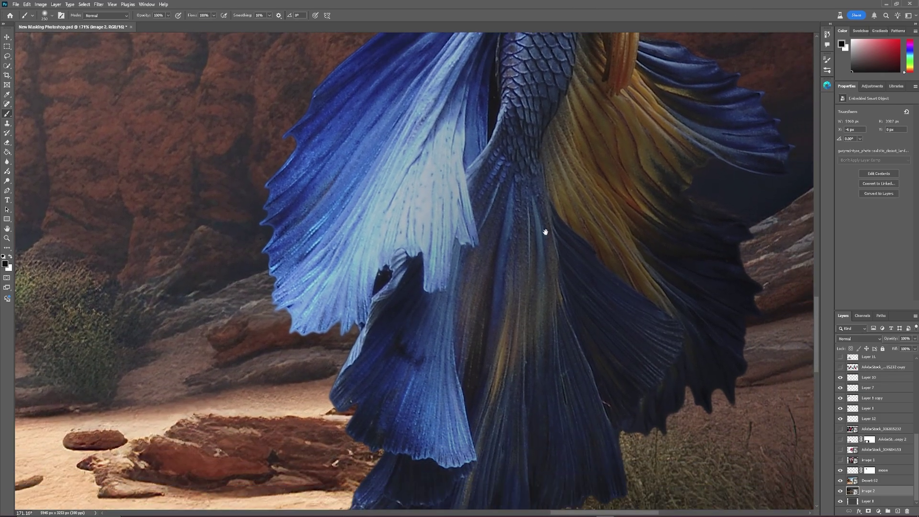
{"action": "left_click_drag", "start_coordinate": [633, 312], "coordinate": [763, 322]}
{"action": "left_click_drag", "start_coordinate": [194, 225], "coordinate": [537, 404]}
{"action": "left_click_drag", "start_coordinate": [246, 178], "coordinate": [620, 417]}
{"action": "left_click_drag", "start_coordinate": [143, 230], "coordinate": [445, 260]}
{"action": "left_click_drag", "start_coordinate": [110, 254], "coordinate": [248, 254]}
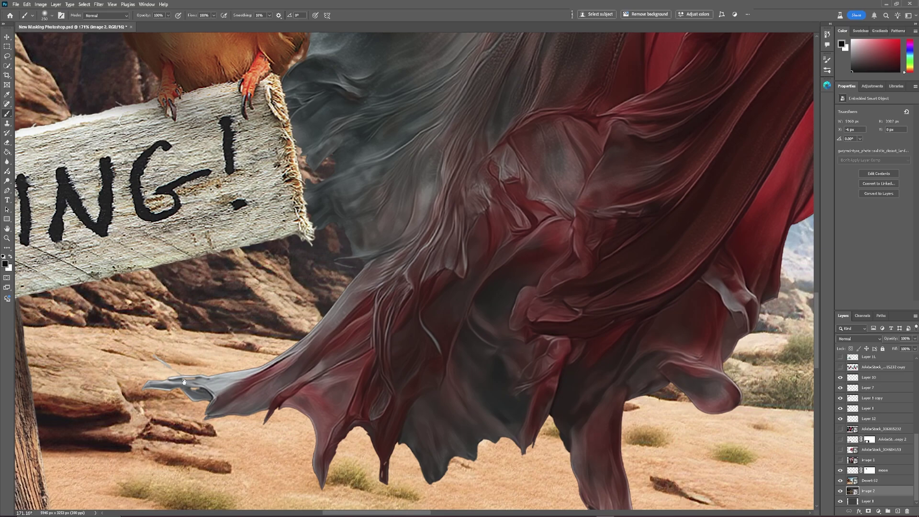
{"action": "left_click_drag", "start_coordinate": [287, 384], "coordinate": [328, 386]}
{"action": "left_click_drag", "start_coordinate": [335, 216], "coordinate": [412, 363]}
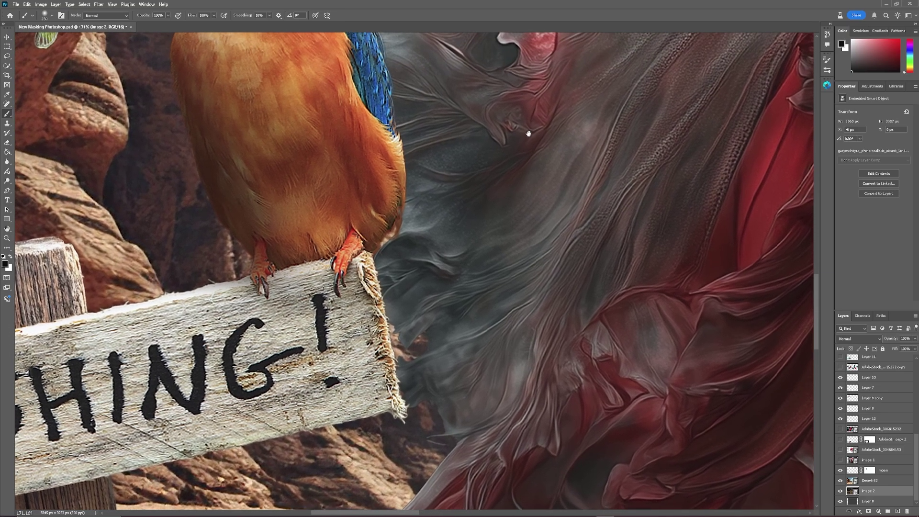
{"action": "left_click_drag", "start_coordinate": [529, 133], "coordinate": [475, 345]}
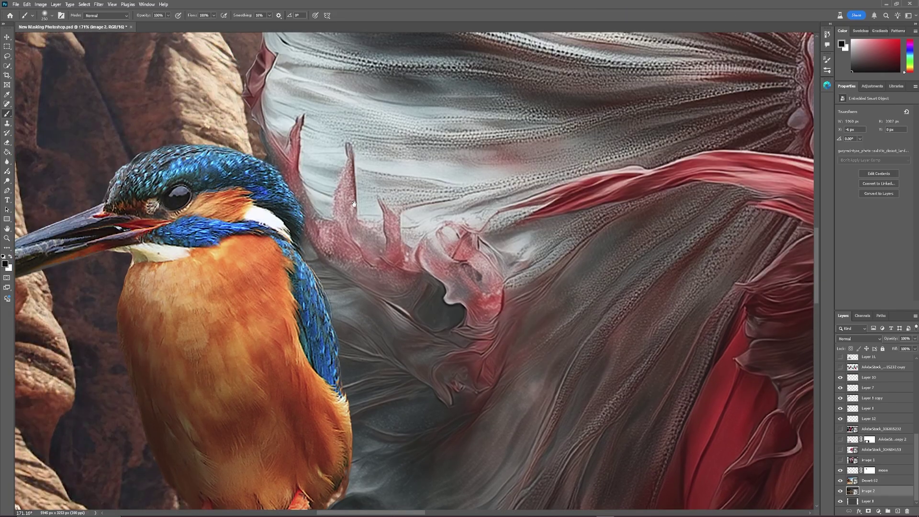
{"action": "left_click_drag", "start_coordinate": [287, 95], "coordinate": [363, 325]}
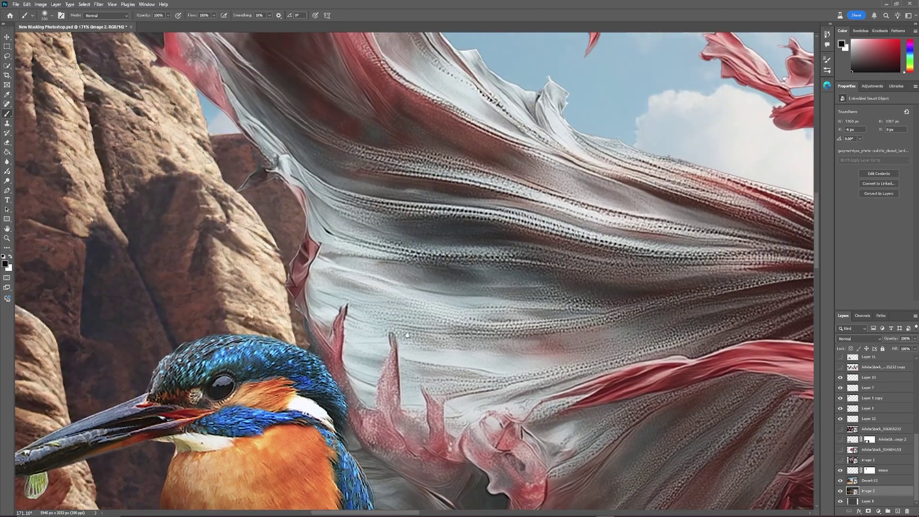
{"action": "left_click_drag", "start_coordinate": [308, 61], "coordinate": [362, 240]}
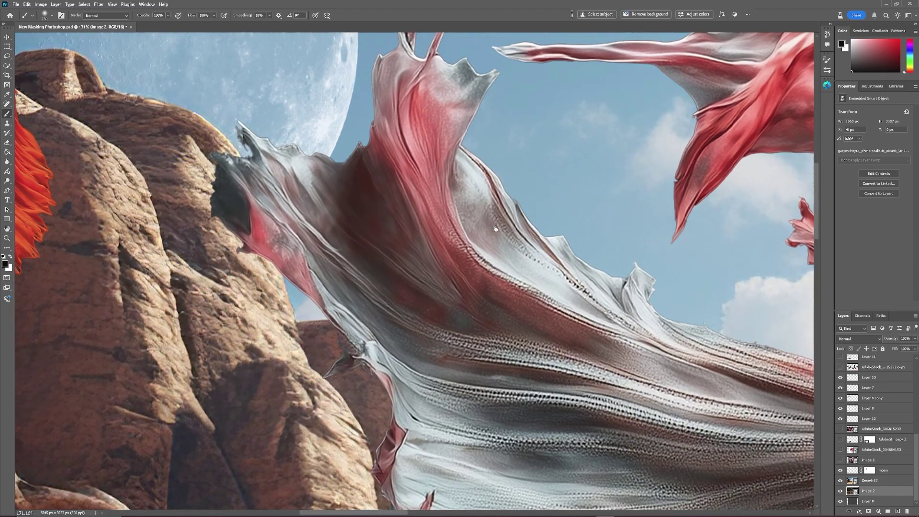
{"action": "left_click_drag", "start_coordinate": [460, 287], "coordinate": [775, 303]}
{"action": "left_click_drag", "start_coordinate": [173, 239], "coordinate": [412, 334]}
{"action": "left_click_drag", "start_coordinate": [412, 218], "coordinate": [404, 364]}
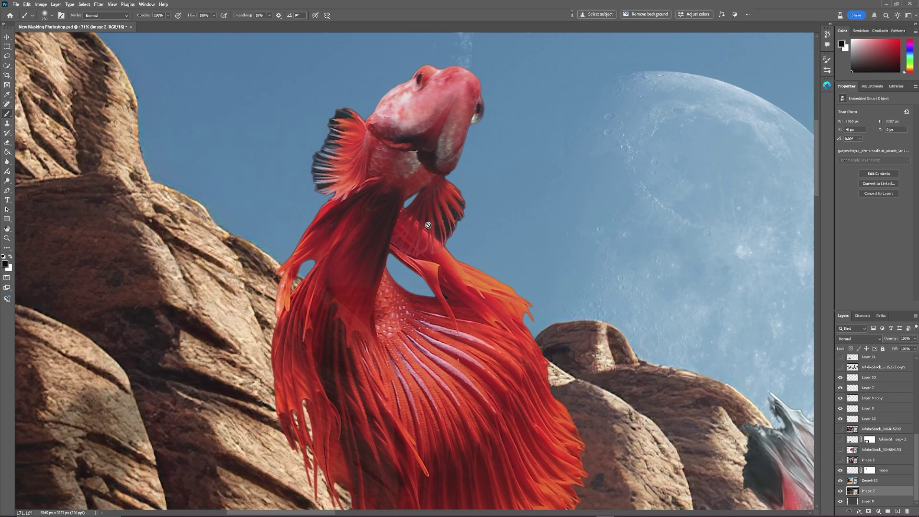
{"action": "scroll", "coordinate": [421, 215], "scroll_direction": "down", "scroll_amount": 10}
{"action": "scroll", "coordinate": [415, 193], "scroll_direction": "down", "scroll_amount": 5}
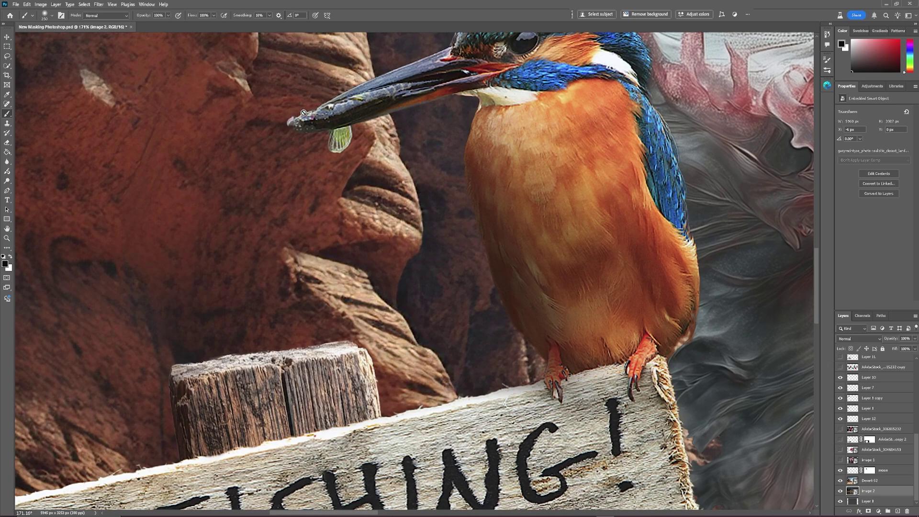
- Disable the no fishing copy layer's mask to reveal the original photo, then toggle full-screen view off
{"action": "left_click", "coordinate": [6, 37]}
{"action": "left_click", "coordinate": [216, 78]}
{"action": "left_click", "coordinate": [522, 127]}
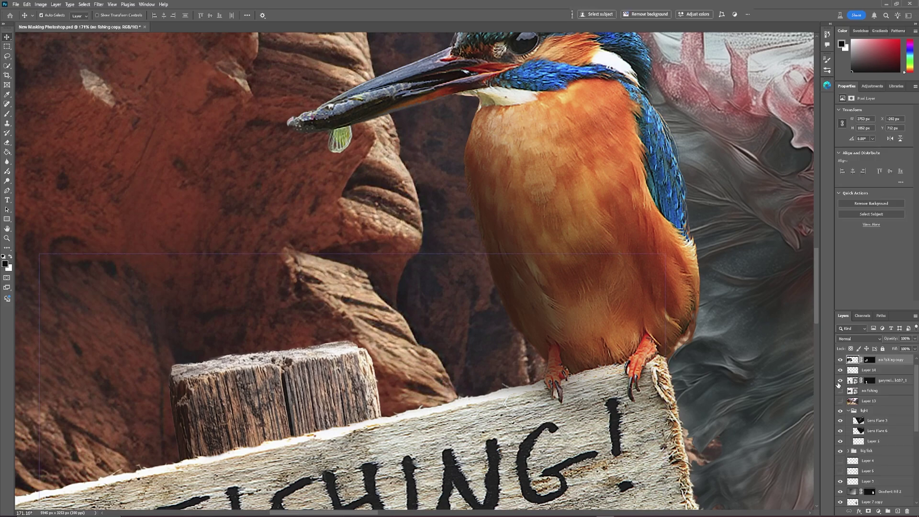
{"action": "left_click", "coordinate": [872, 368]}
{"action": "left_click", "coordinate": [869, 360]}
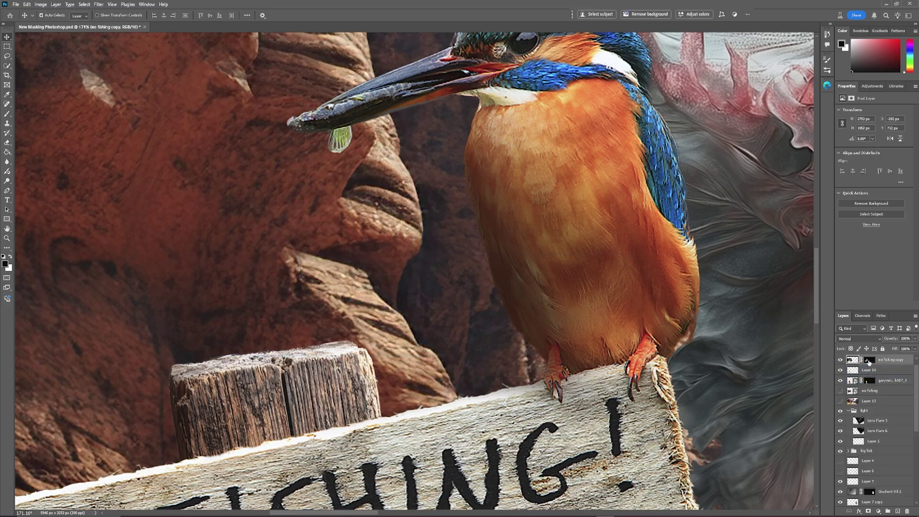
{"action": "left_click", "coordinate": [869, 362], "text": "shift"}
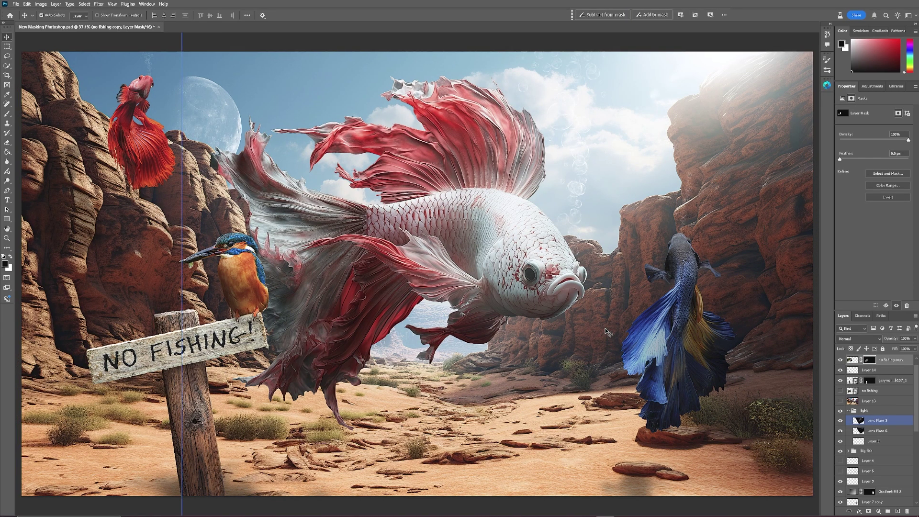
{"action": "key", "text": "f"}
{"action": "key", "text": "f"}
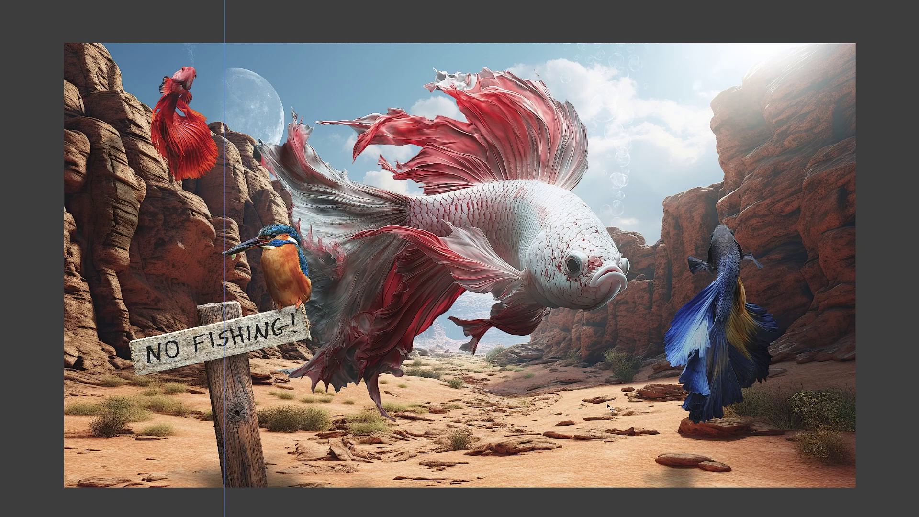
{"action": "key", "text": "f"}
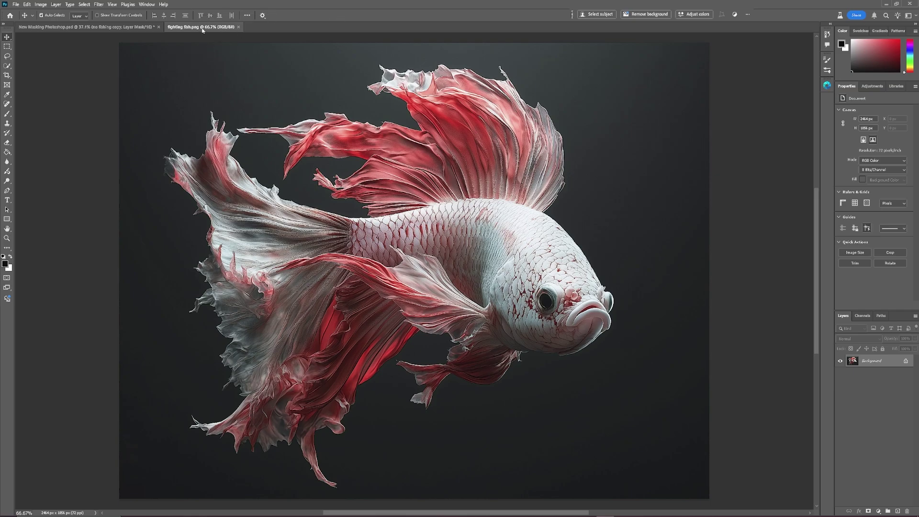
- Select the betta fish with Select > Subject, then switch to the Object Selection tool
{"action": "left_click", "coordinate": [85, 5]}
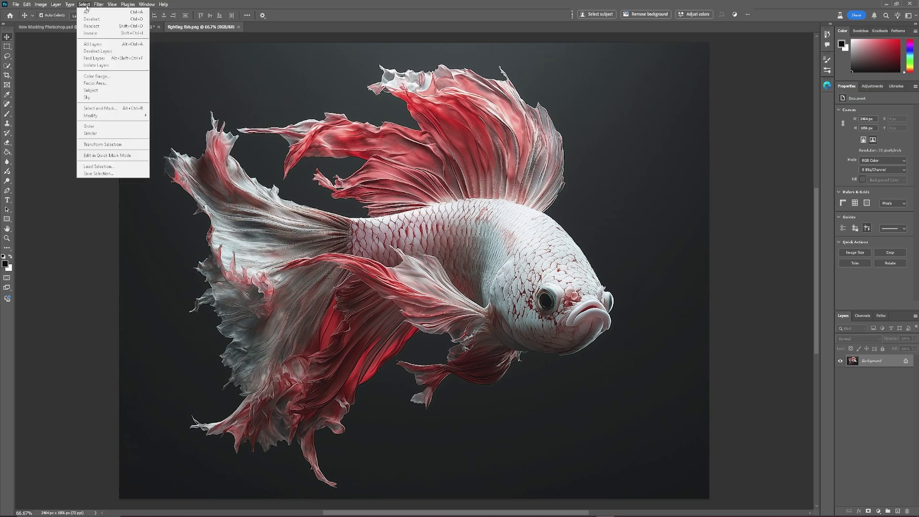
{"action": "left_click", "coordinate": [91, 91]}
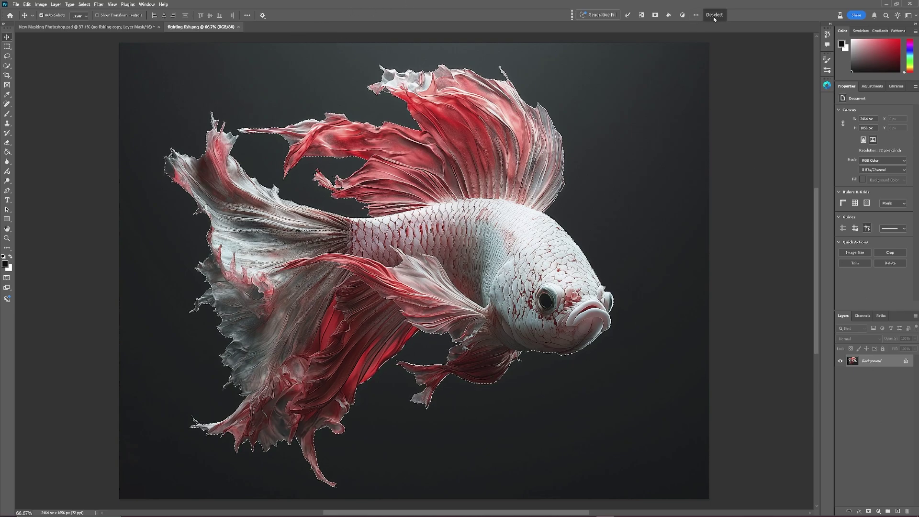
{"action": "left_click", "coordinate": [7, 65]}
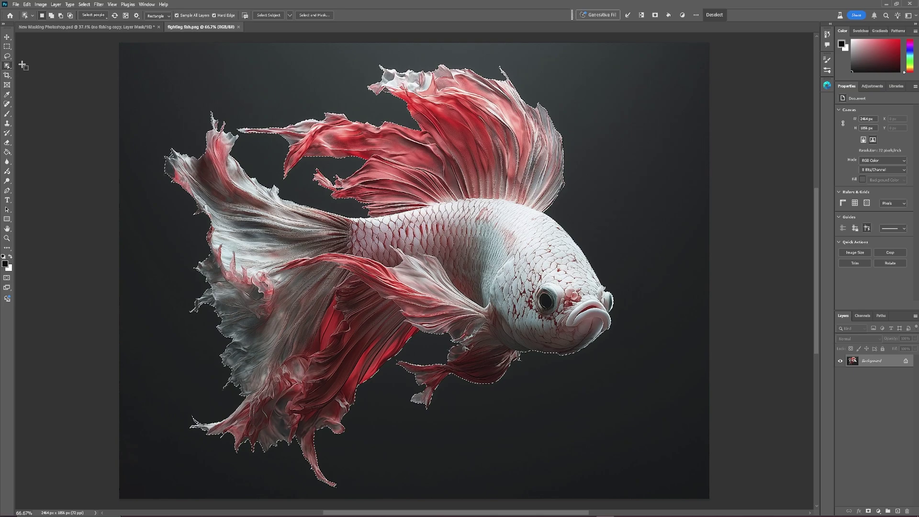
- Refine the fish in Select and Mask with Decontaminate Colors, outputting a new masked layer
{"action": "left_click", "coordinate": [314, 16]}
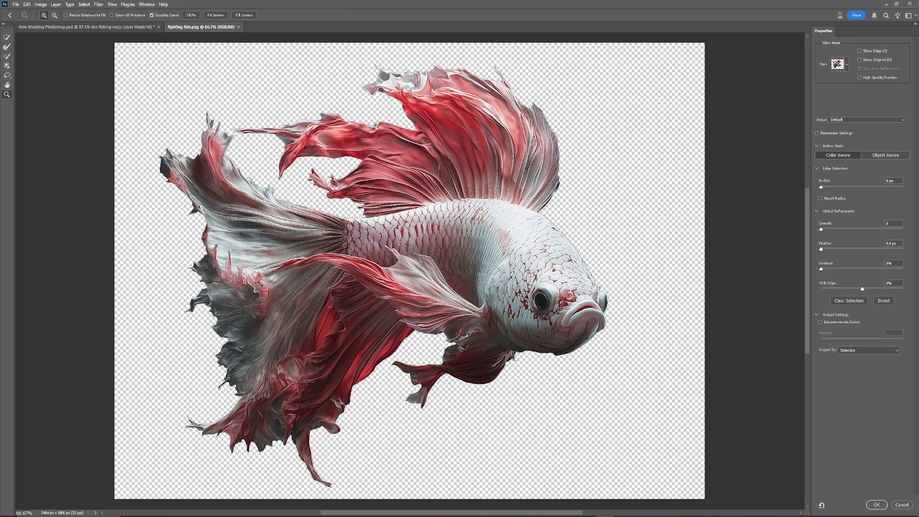
{"action": "left_click_drag", "start_coordinate": [569, 245], "coordinate": [601, 246]}
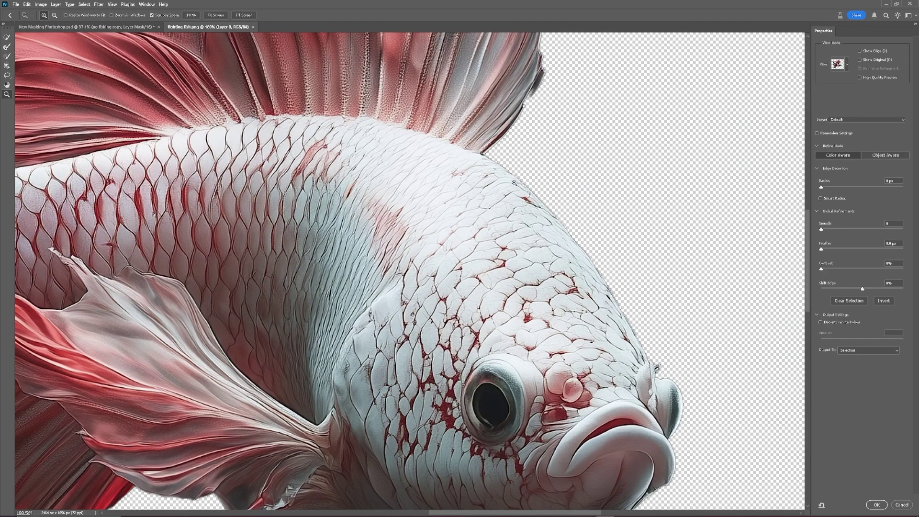
{"action": "left_click", "coordinate": [820, 322]}
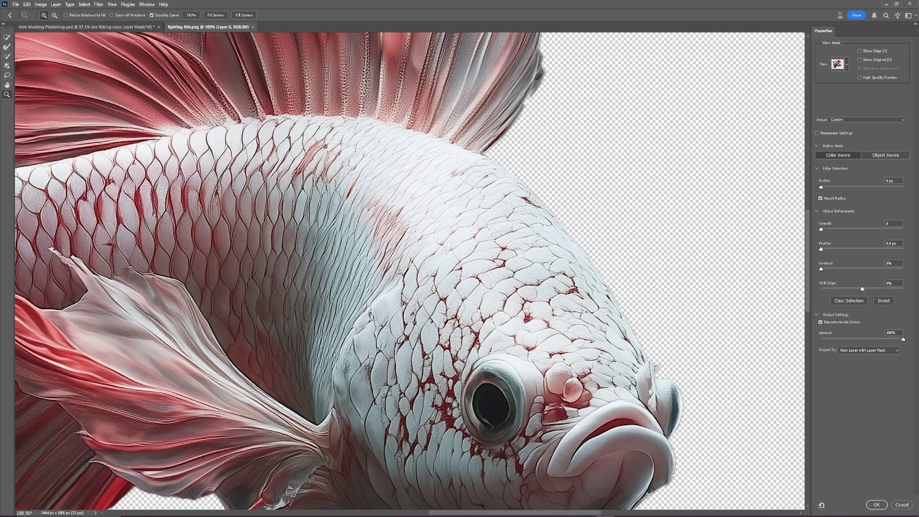
{"action": "left_click", "coordinate": [877, 505]}
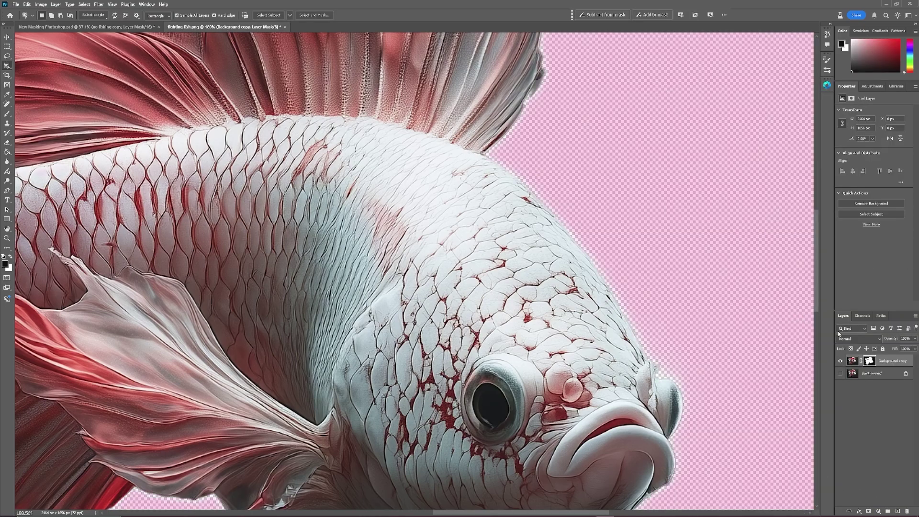
- Place the desert image above the Background layer and scale it to fill the canvas width
{"action": "left_click", "coordinate": [880, 373]}
{"action": "key", "text": "v"}
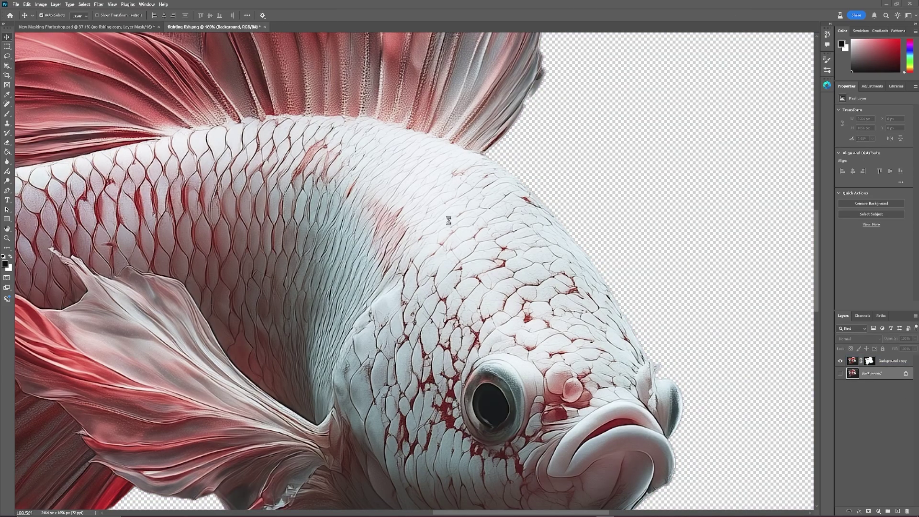
{"action": "key", "text": "ctrl+t"}
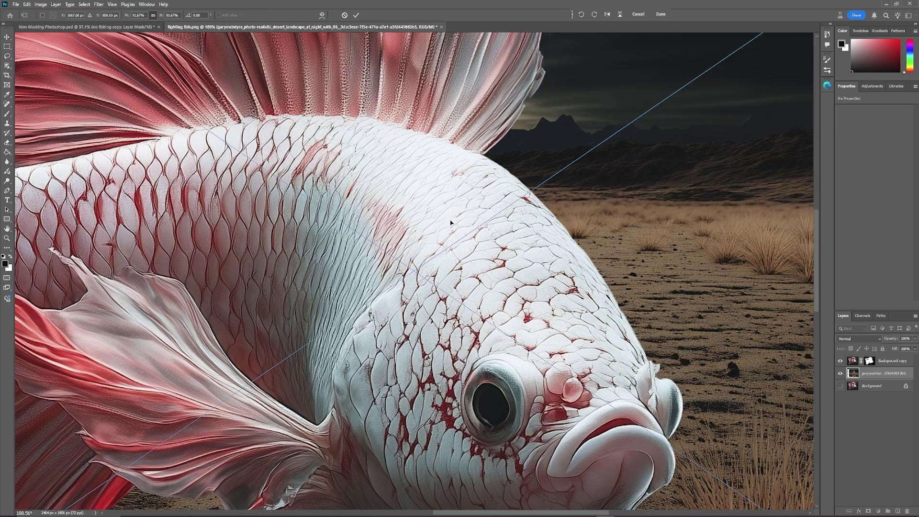
{"action": "key", "text": "ctrl+0"}
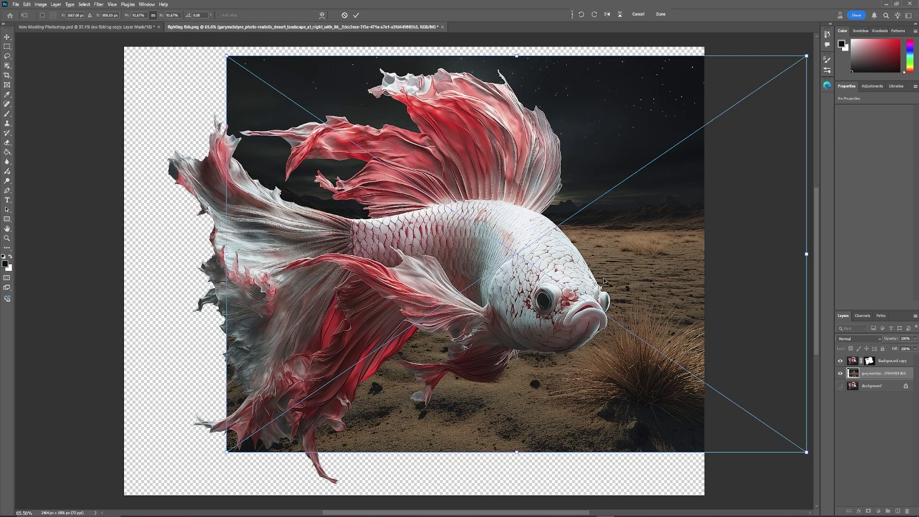
{"action": "left_click_drag", "start_coordinate": [652, 271], "coordinate": [550, 280]}
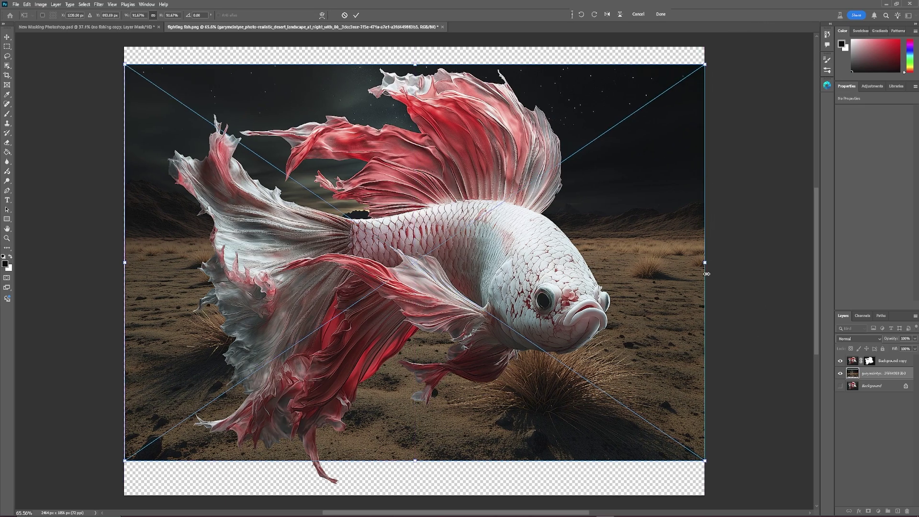
{"action": "left_click_drag", "start_coordinate": [705, 262], "coordinate": [767, 267]}
{"action": "left_click_drag", "start_coordinate": [124, 262], "coordinate": [73, 263]}
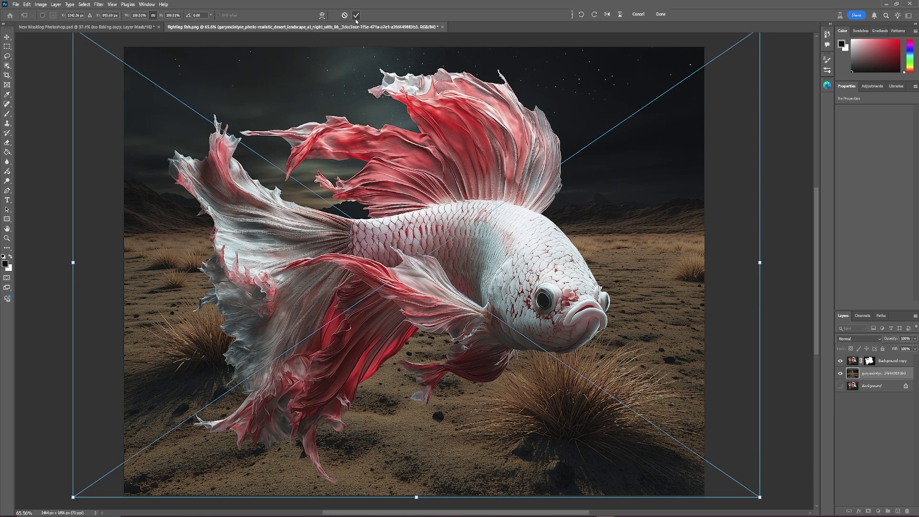
{"action": "left_click", "coordinate": [357, 15]}
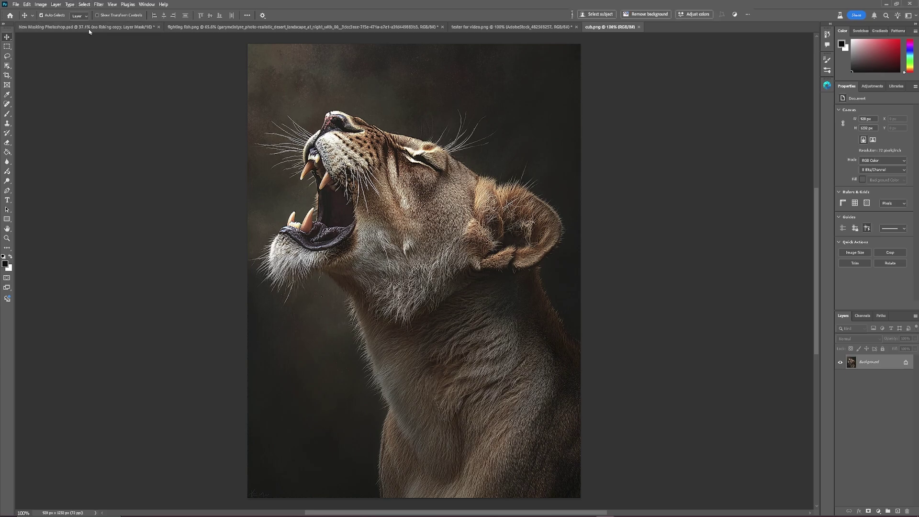
- Select the lion with Select > Subject, then switch to the Object Selection tool
{"action": "left_click", "coordinate": [84, 4]}
{"action": "left_click", "coordinate": [101, 95]}
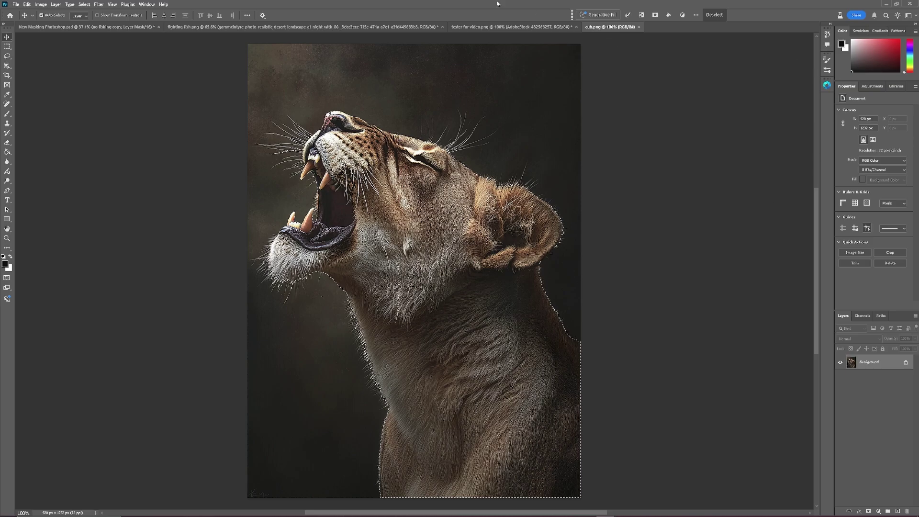
{"action": "left_click", "coordinate": [8, 67]}
- Refine the lion in Select and Mask, comparing Decontaminate Colors on/off, and output a masked layer
{"action": "left_click", "coordinate": [315, 15]}
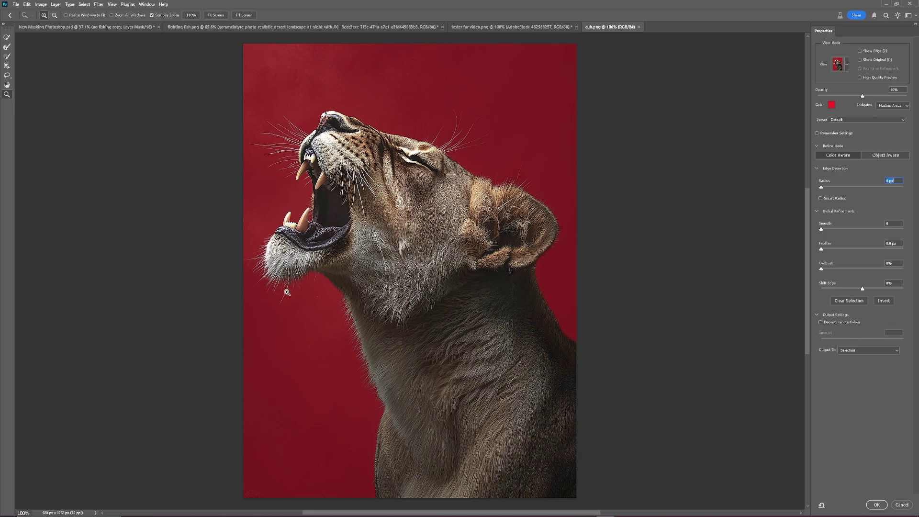
{"action": "left_click", "coordinate": [821, 323]}
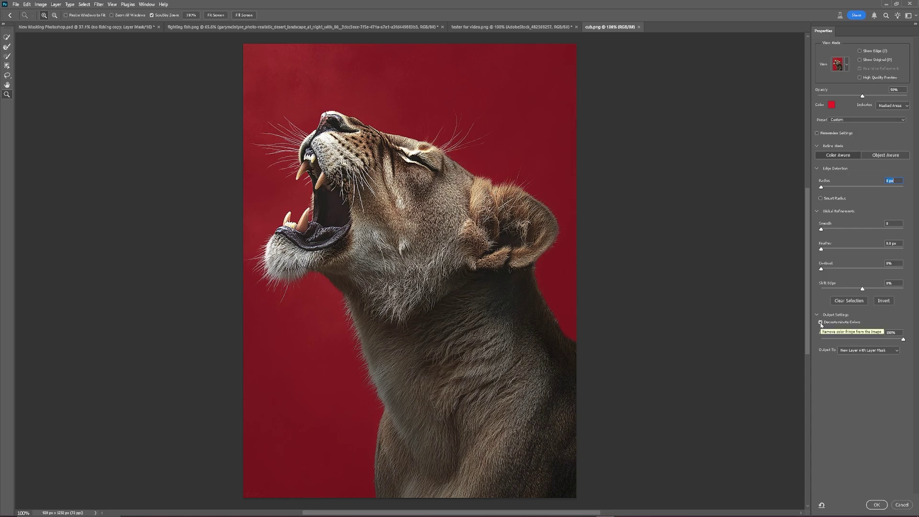
{"action": "left_click", "coordinate": [821, 322]}
{"action": "left_click", "coordinate": [821, 322]}
{"action": "left_click", "coordinate": [820, 322]}
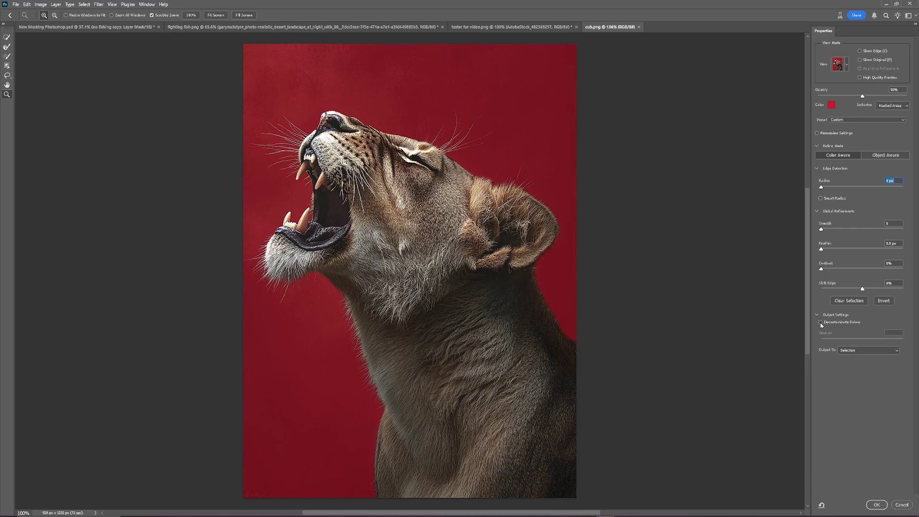
{"action": "left_click", "coordinate": [820, 323]}
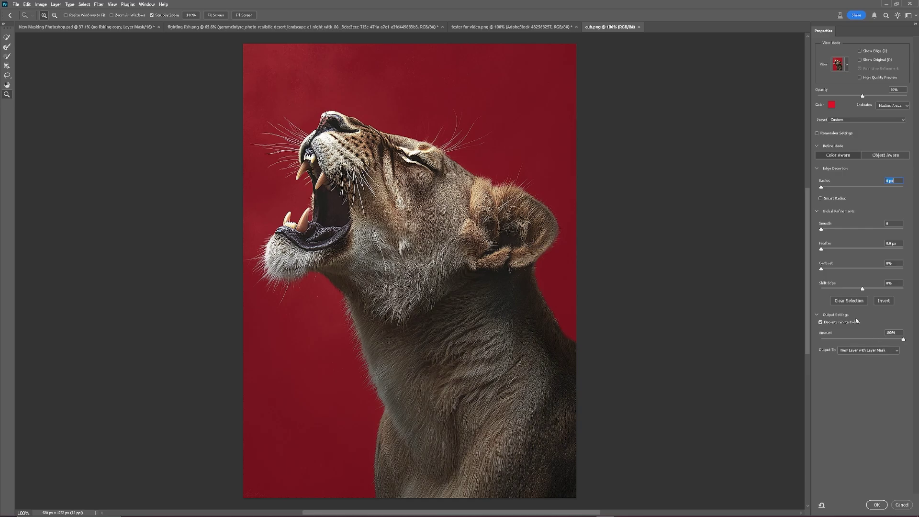
{"action": "left_click", "coordinate": [880, 505]}
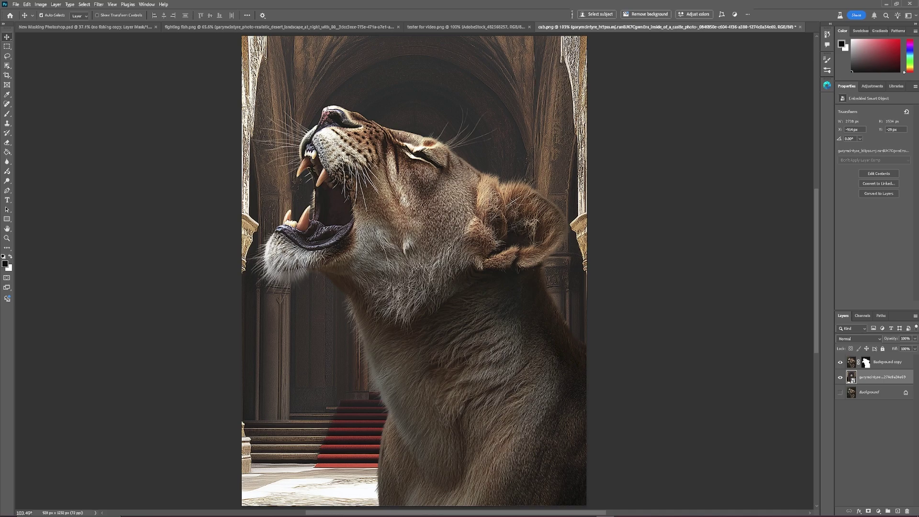
- Drop the castle interior photo into the lion document and scale it beyond the canvas edges
{"action": "left_click_drag", "start_coordinate": [918, 287], "coordinate": [390, 308]}
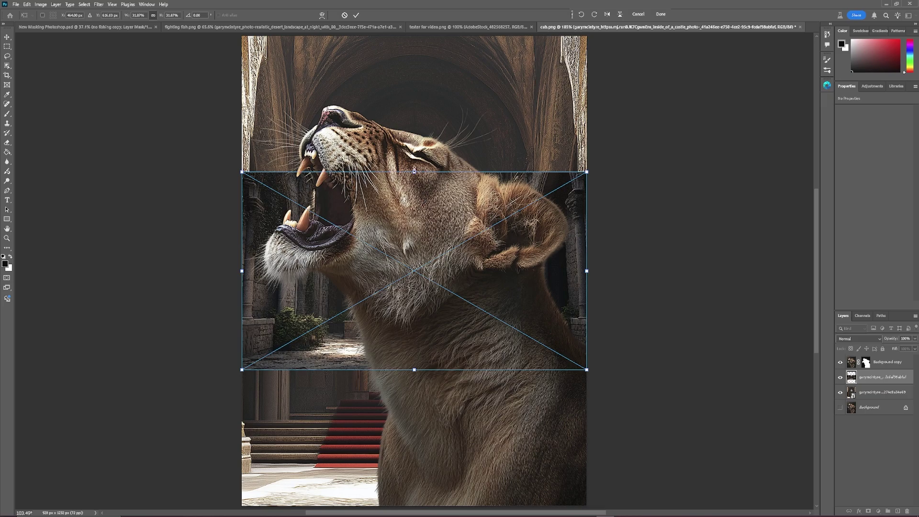
{"action": "left_click_drag", "start_coordinate": [414, 172], "coordinate": [416, 33]}
{"action": "left_click_drag", "start_coordinate": [414, 369], "coordinate": [414, 489]}
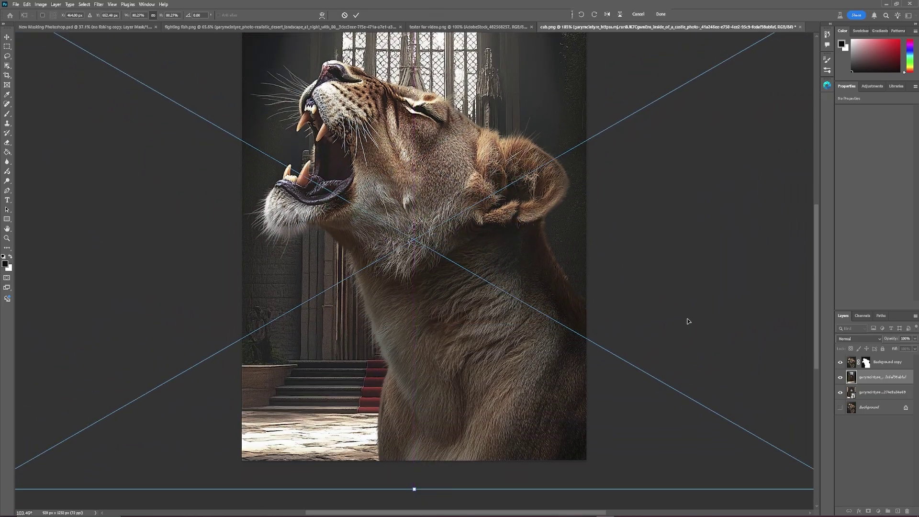
{"action": "left_click", "coordinate": [661, 14]}
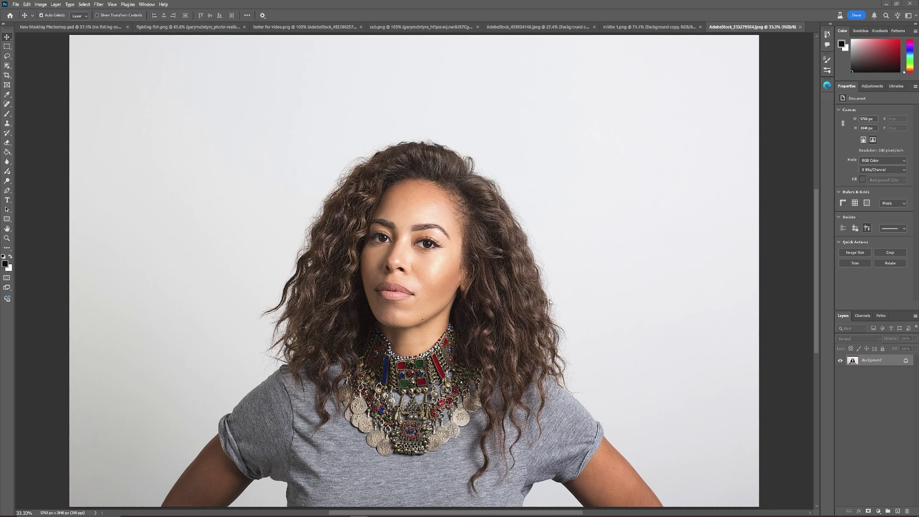
- Select the woman as subject and output a decontaminated masked layer through Select and Mask
{"action": "left_click", "coordinate": [81, 6]}
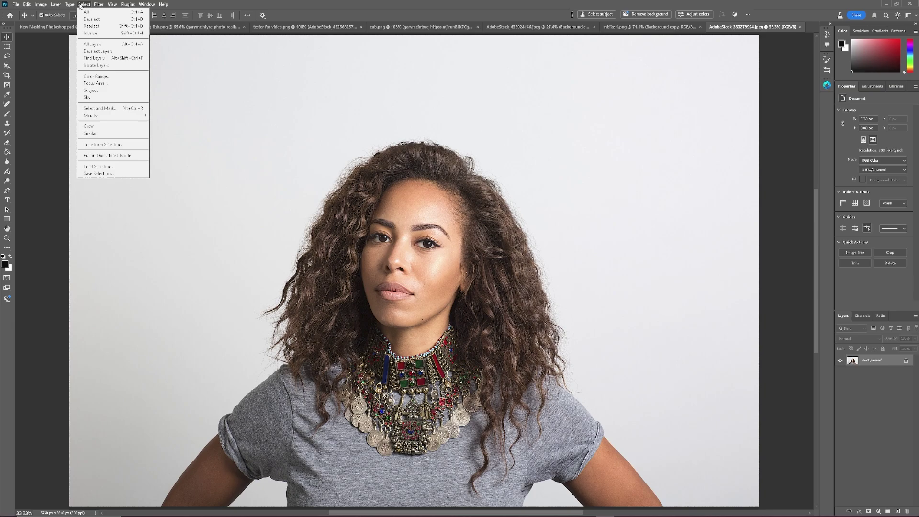
{"action": "left_click", "coordinate": [95, 93]}
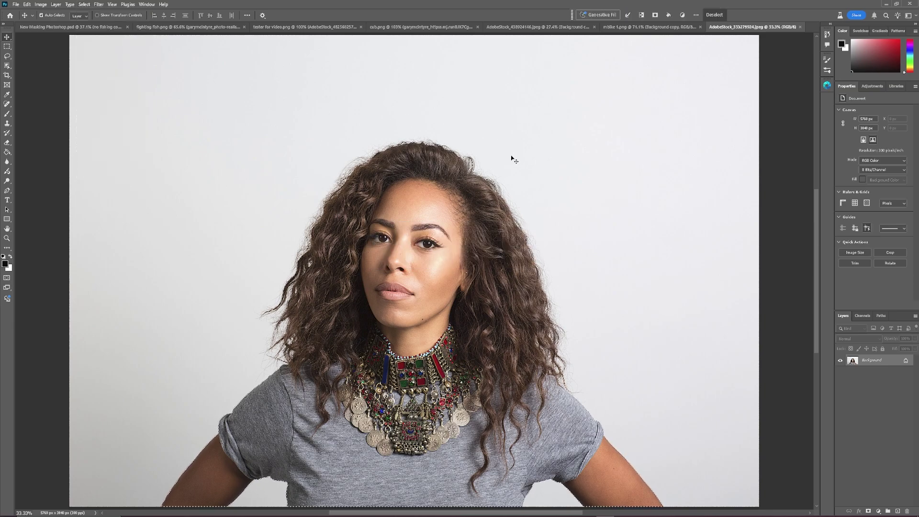
{"action": "left_click", "coordinate": [7, 65]}
{"action": "left_click", "coordinate": [312, 15]}
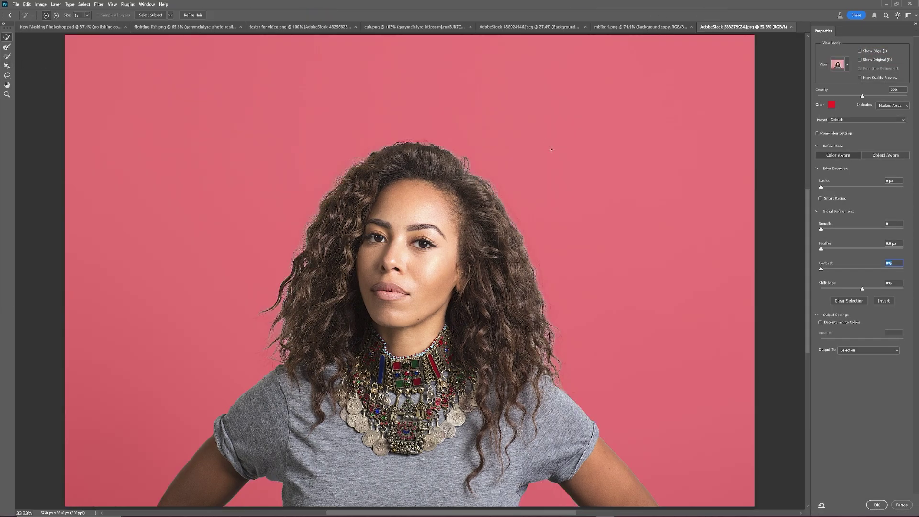
{"action": "left_click", "coordinate": [820, 322]}
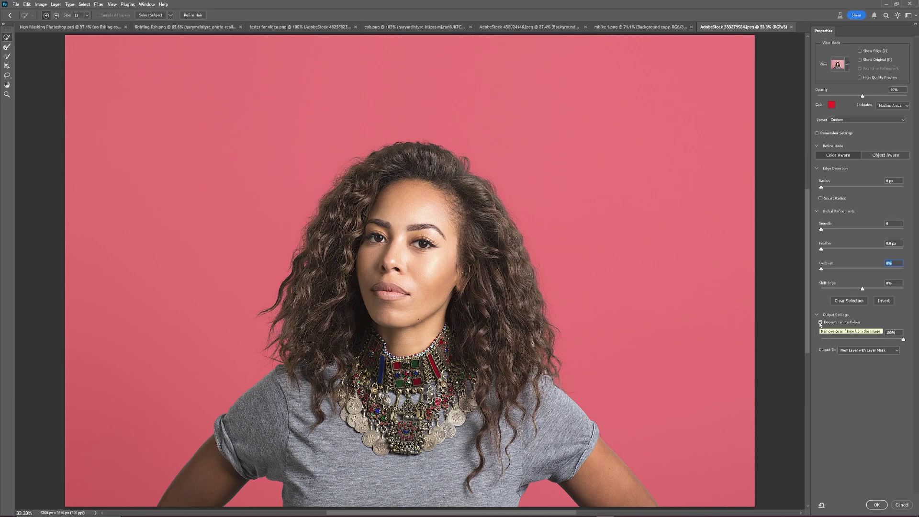
{"action": "key", "text": "Return"}
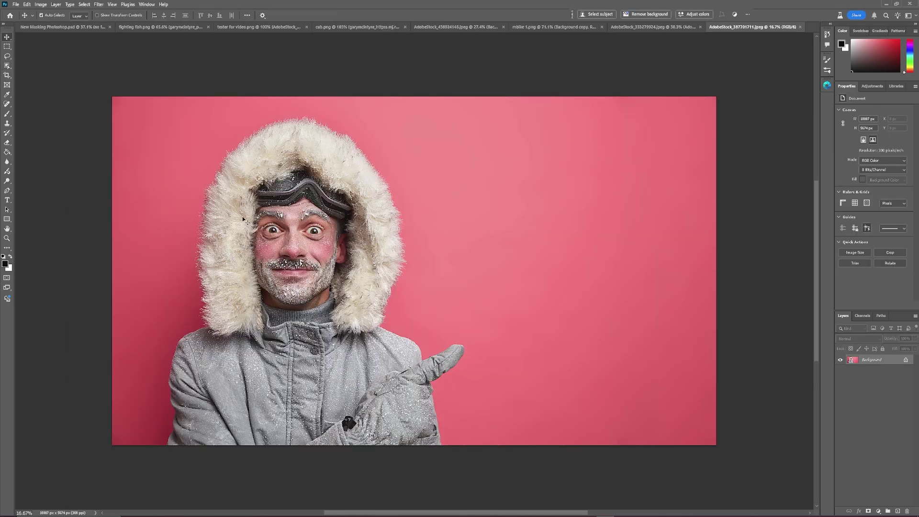
- Select the frosted man with Select > Subject and open Select and Mask
{"action": "left_click", "coordinate": [84, 5]}
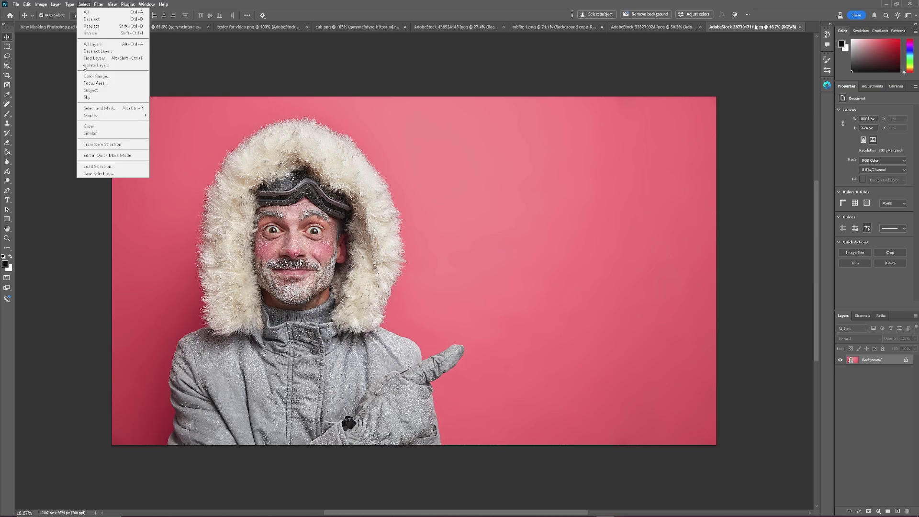
{"action": "left_click", "coordinate": [95, 91]}
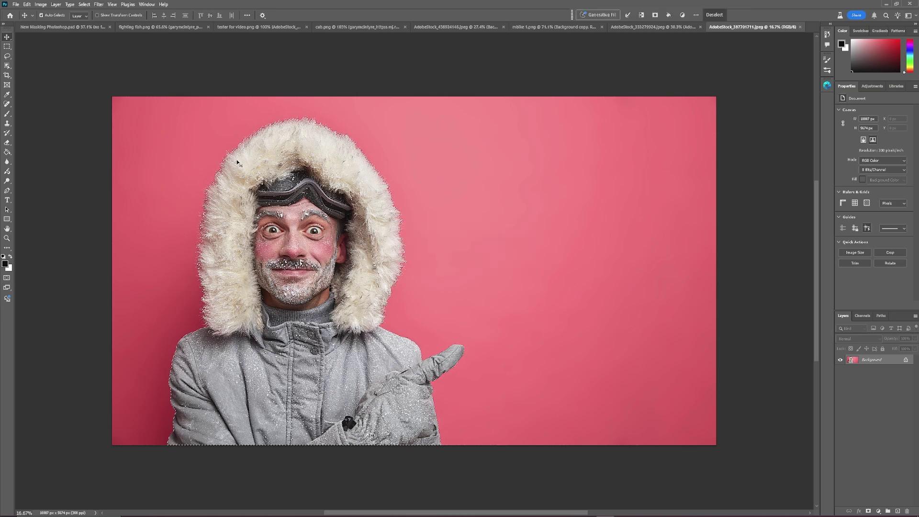
{"action": "key", "text": "w"}
{"action": "left_click", "coordinate": [314, 14]}
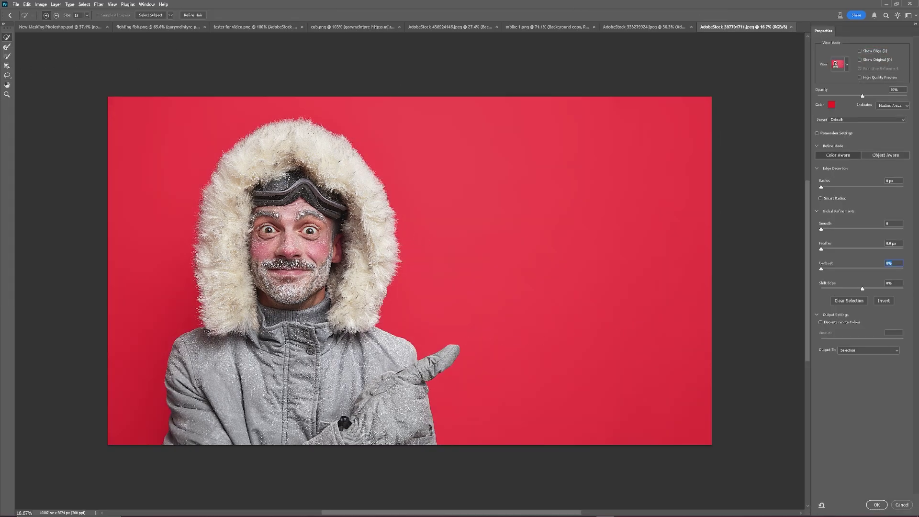
- Set the preview overlay to green, enable Decontaminate Colors, and output the masked cutout
{"action": "left_click", "coordinate": [833, 105]}
{"action": "left_click", "coordinate": [465, 201]}
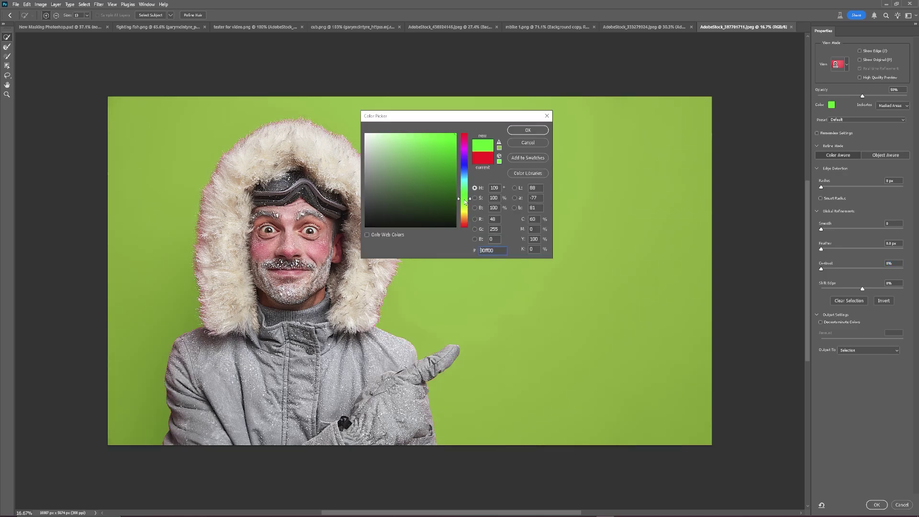
{"action": "left_click", "coordinate": [522, 131]}
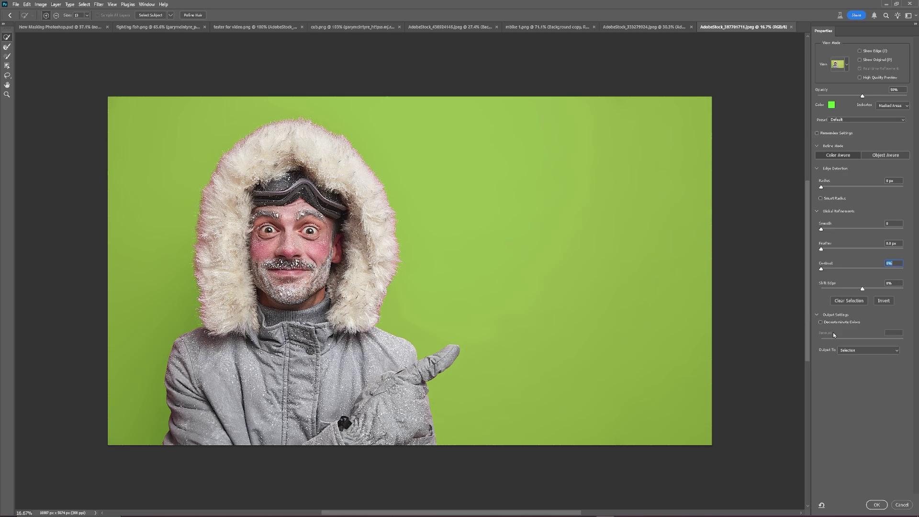
{"action": "left_click", "coordinate": [820, 323]}
{"action": "left_click", "coordinate": [875, 504]}
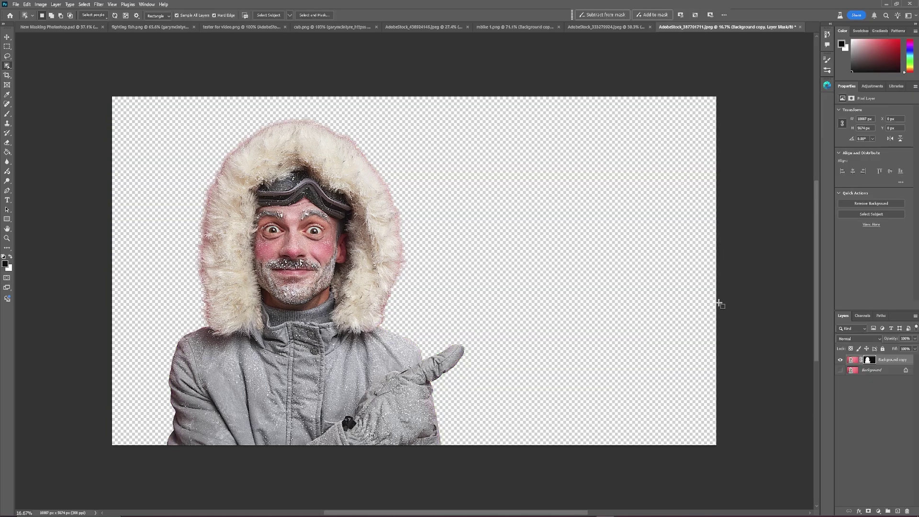
- Add a Hue/Saturation layer on the cutout that desaturates pink to -42, then -38 on the fur edge
{"action": "left_click", "coordinate": [852, 360]}
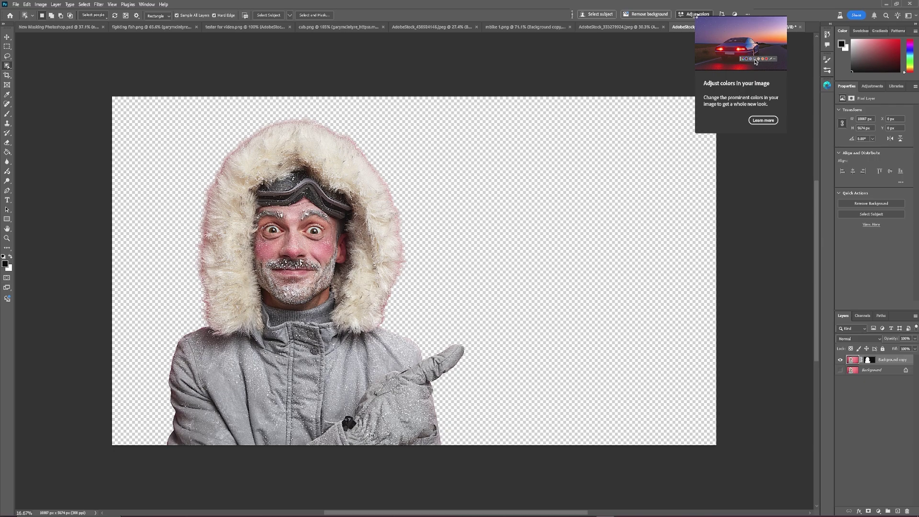
{"action": "left_click", "coordinate": [695, 14]}
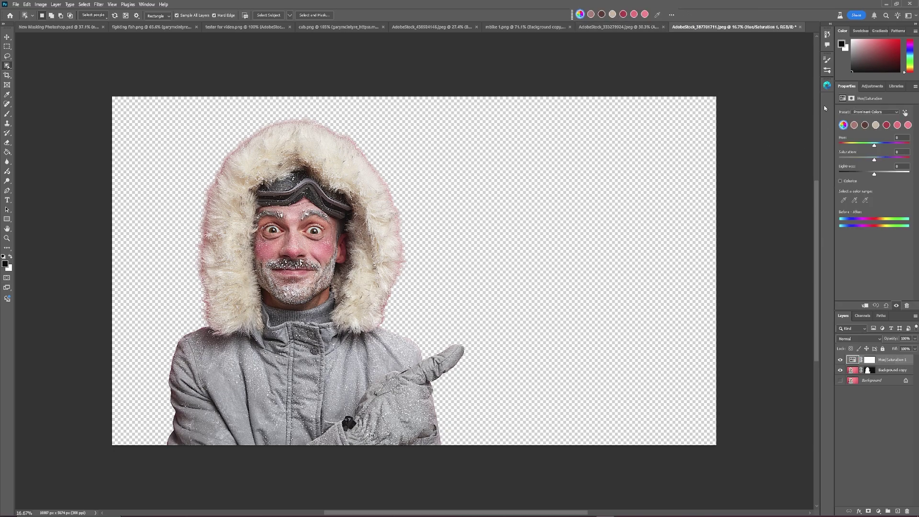
{"action": "left_click", "coordinate": [907, 126]}
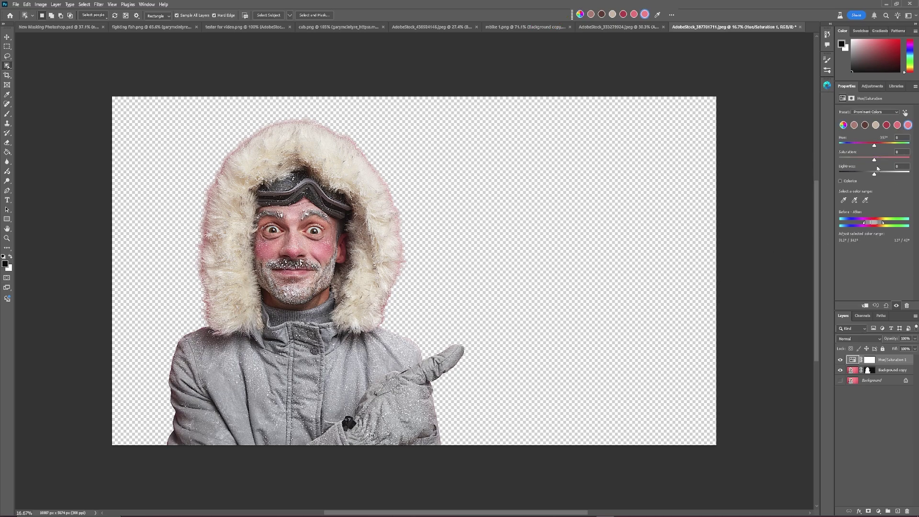
{"action": "mouse_move", "coordinate": [874, 161]}
{"action": "left_mouse_down"}
{"action": "mouse_move", "coordinate": [824, 160]}
{"action": "mouse_move", "coordinate": [874, 161]}
{"action": "left_mouse_up"}
{"action": "left_click", "coordinate": [905, 112]}
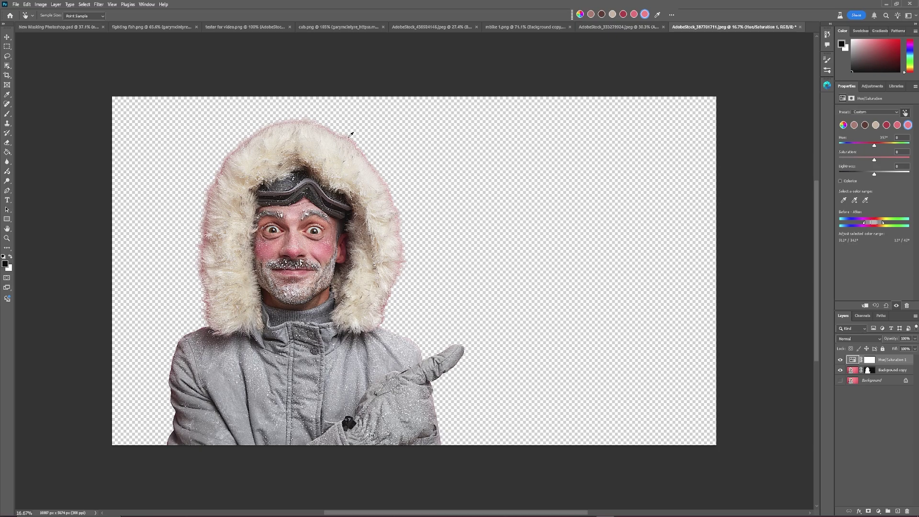
{"action": "left_click_drag", "start_coordinate": [350, 136], "coordinate": [315, 136]}
- Paint over the nose and both cheeks on the Hue/Saturation mask to restore their red
{"action": "key", "text": "w"}
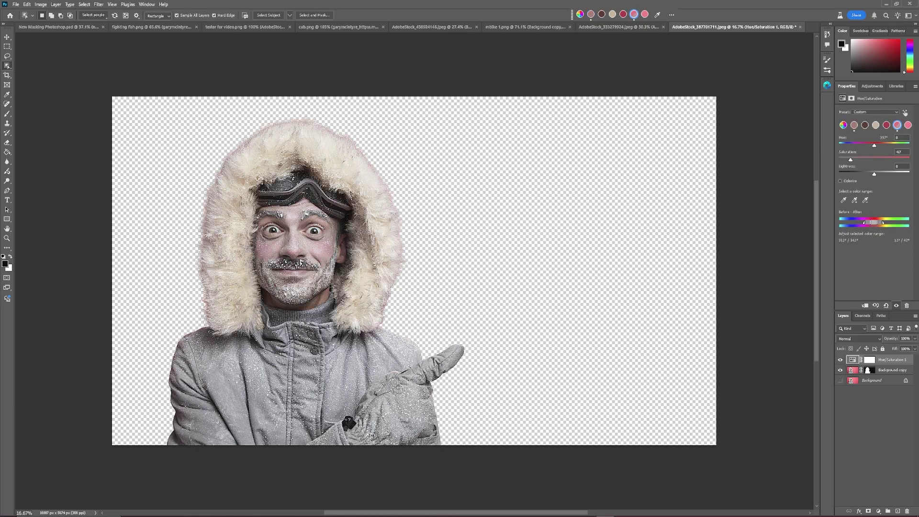
{"action": "left_click", "coordinate": [873, 363]}
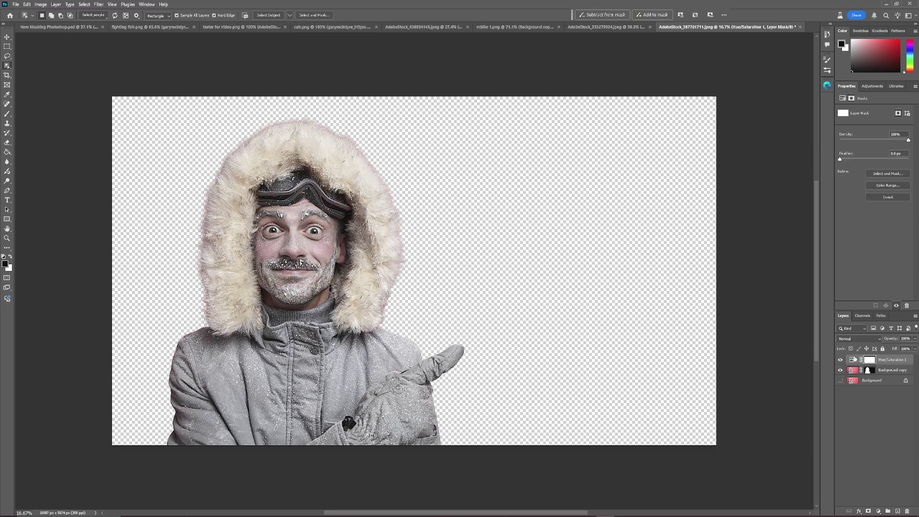
{"action": "left_click", "coordinate": [7, 114]}
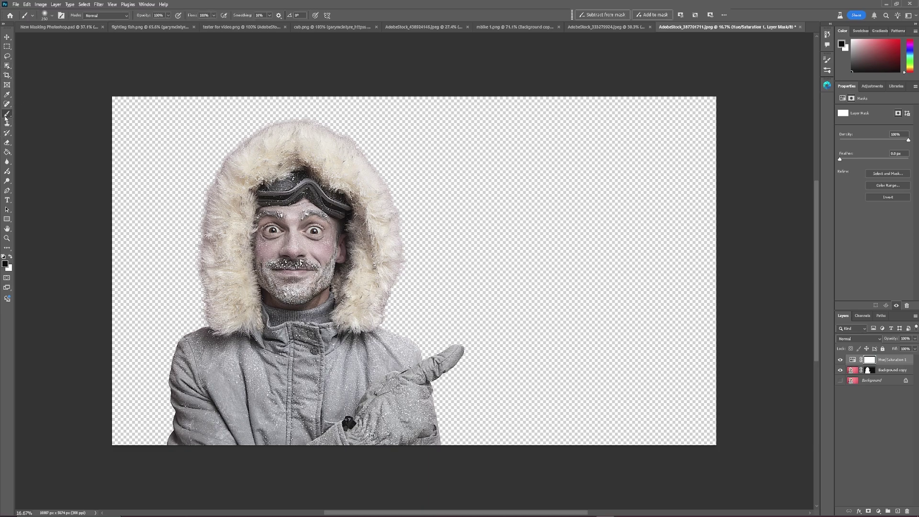
{"action": "mouse_move", "coordinate": [274, 262]}
{"action": "left_mouse_down"}
{"action": "mouse_move", "coordinate": [315, 244]}
{"action": "mouse_move", "coordinate": [304, 267]}
{"action": "mouse_move", "coordinate": [287, 261]}
{"action": "mouse_move", "coordinate": [317, 261]}
{"action": "mouse_move", "coordinate": [303, 296]}
{"action": "mouse_move", "coordinate": [341, 239]}
{"action": "mouse_move", "coordinate": [318, 294]}
{"action": "mouse_move", "coordinate": [271, 302]}
{"action": "left_mouse_up"}
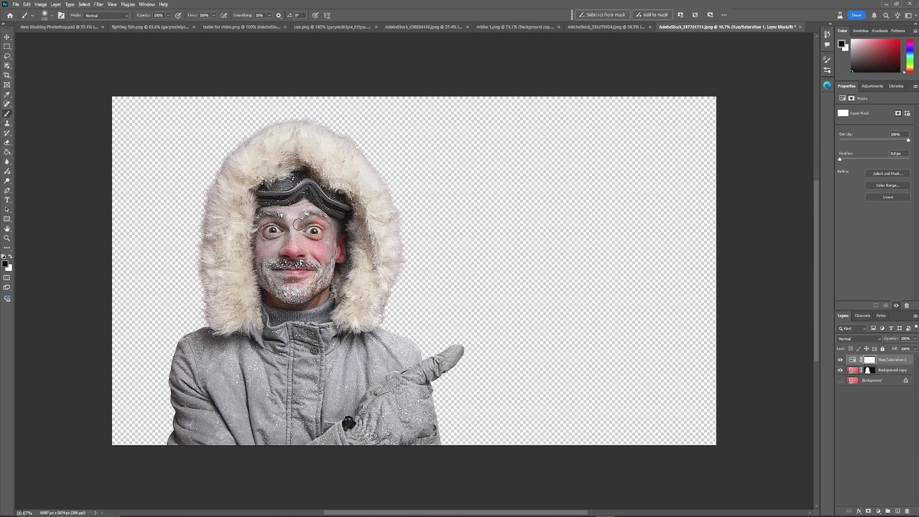
{"action": "mouse_move", "coordinate": [266, 247]}
{"action": "left_mouse_down"}
{"action": "mouse_move", "coordinate": [270, 210]}
{"action": "mouse_move", "coordinate": [260, 278]}
{"action": "left_mouse_up"}
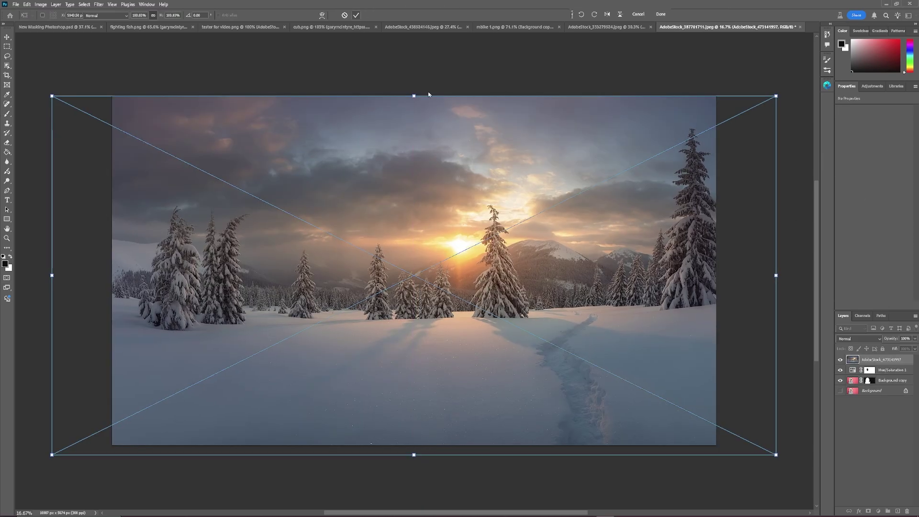
- Commit the placed snowy sunset photo and move its layer beneath the man's cutout
{"action": "key", "text": "Return"}
{"action": "left_click_drag", "start_coordinate": [882, 360], "coordinate": [884, 384]}
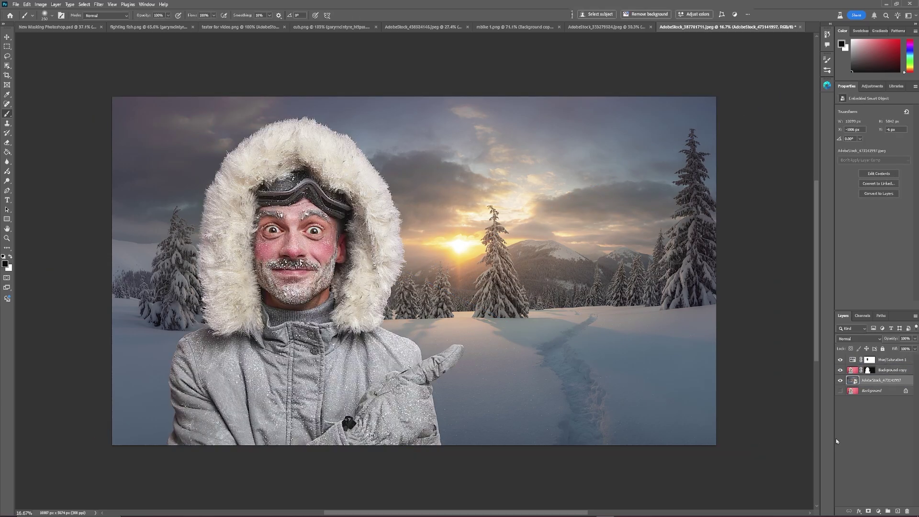